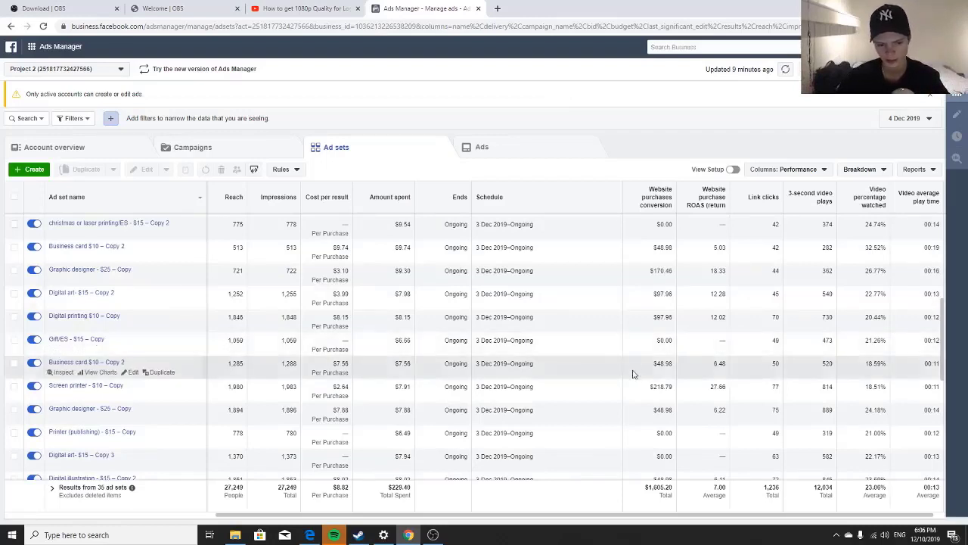
Step: Switch to the other ad account, whose Campaigns list shows no results
{"action": "double_click", "coordinate": [721, 389]}
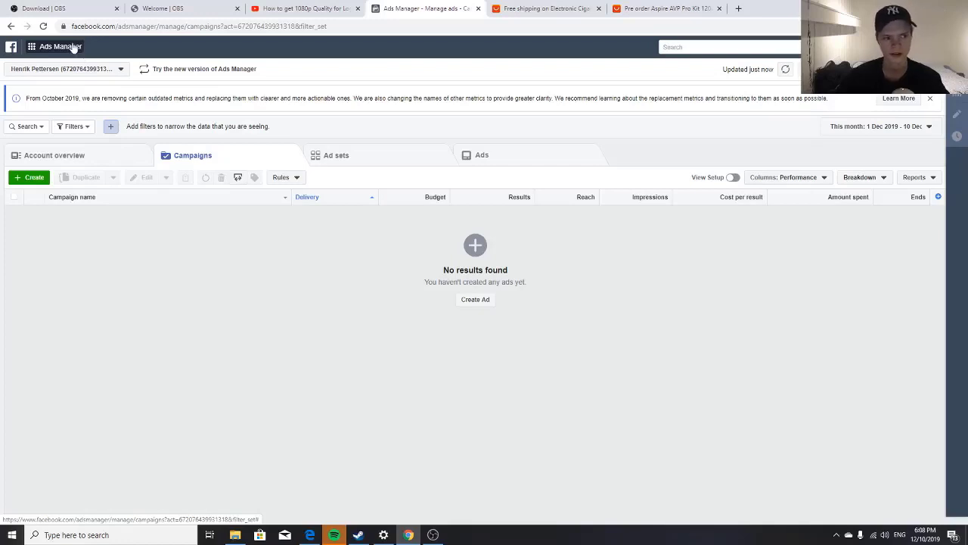
Step: In Page posts, start a new unpublished photo post using the third library image, the glowing sticks
{"action": "left_click", "coordinate": [72, 46]}
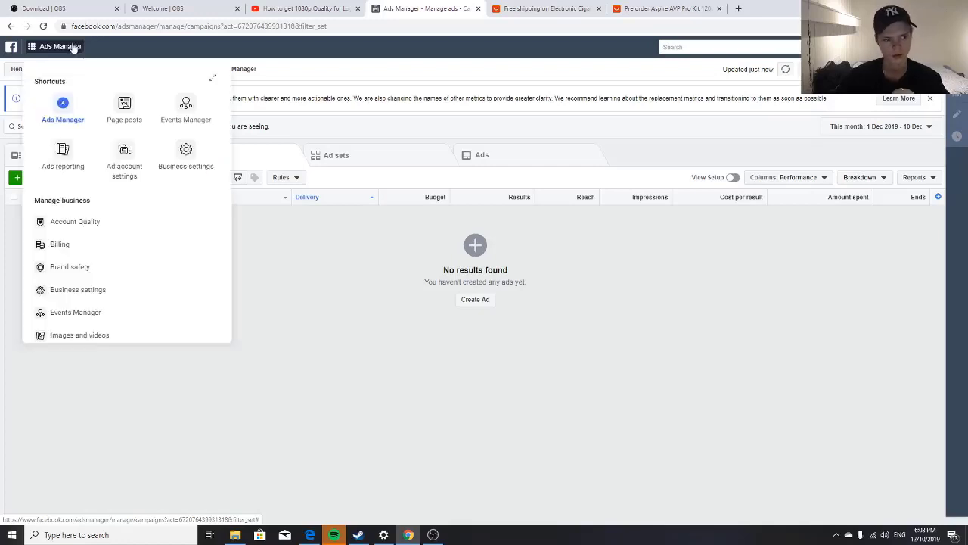
{"action": "left_click", "coordinate": [125, 103]}
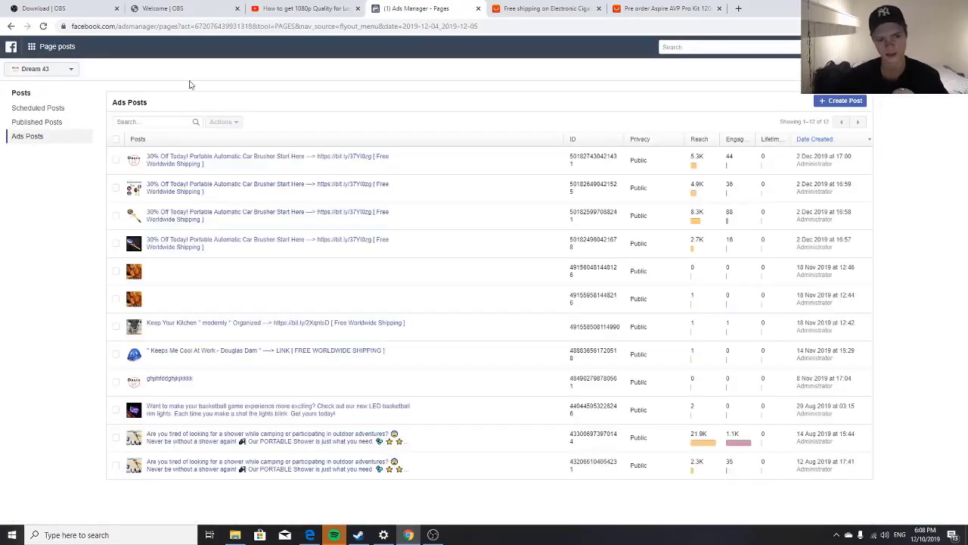
{"action": "left_click", "coordinate": [844, 101]}
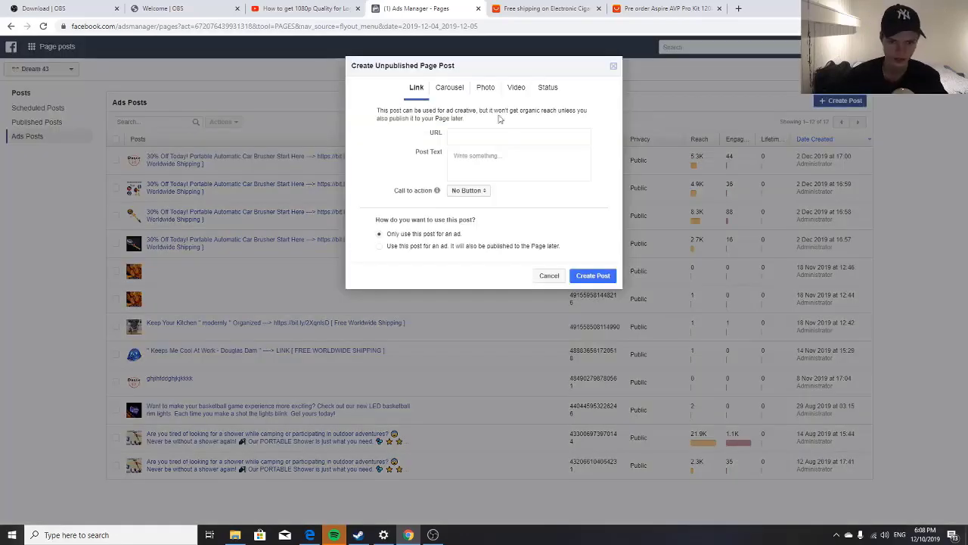
{"action": "left_click", "coordinate": [485, 91]}
{"action": "left_click", "coordinate": [493, 140]}
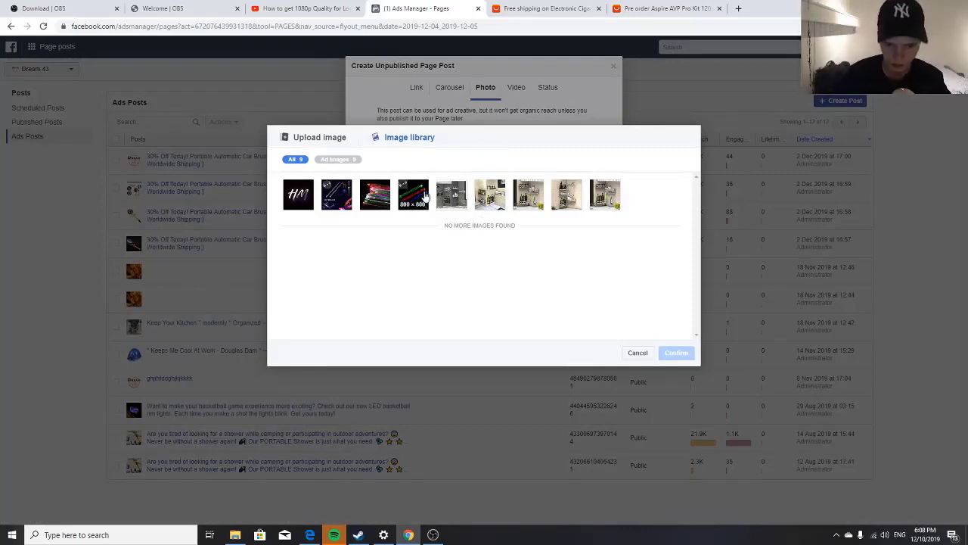
{"action": "left_click", "coordinate": [373, 189]}
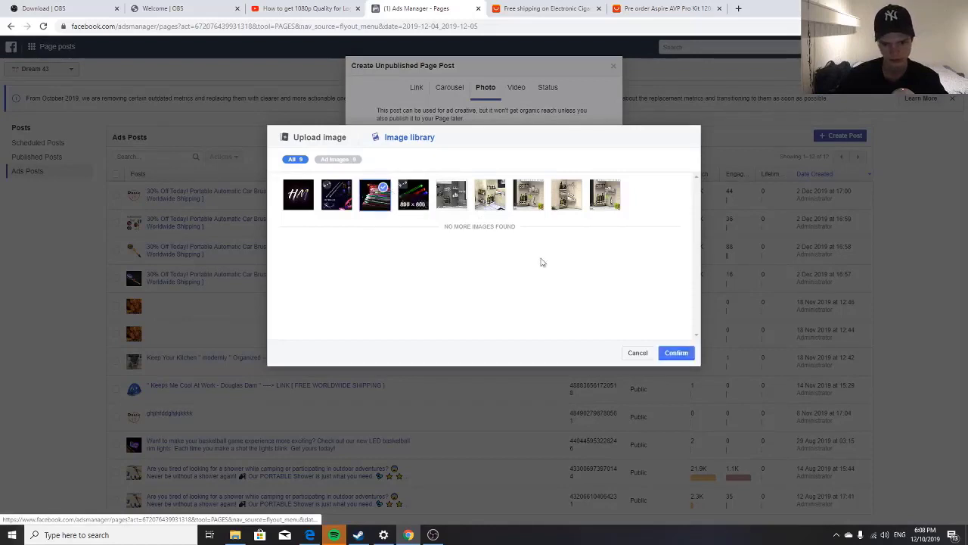
Step: Create the first post with the sticks image and 'Glow Up In The Darkest Rooms' / '[Free Worldwide shipping]' text
{"action": "left_click", "coordinate": [676, 352]}
{"action": "left_click", "coordinate": [488, 167]}
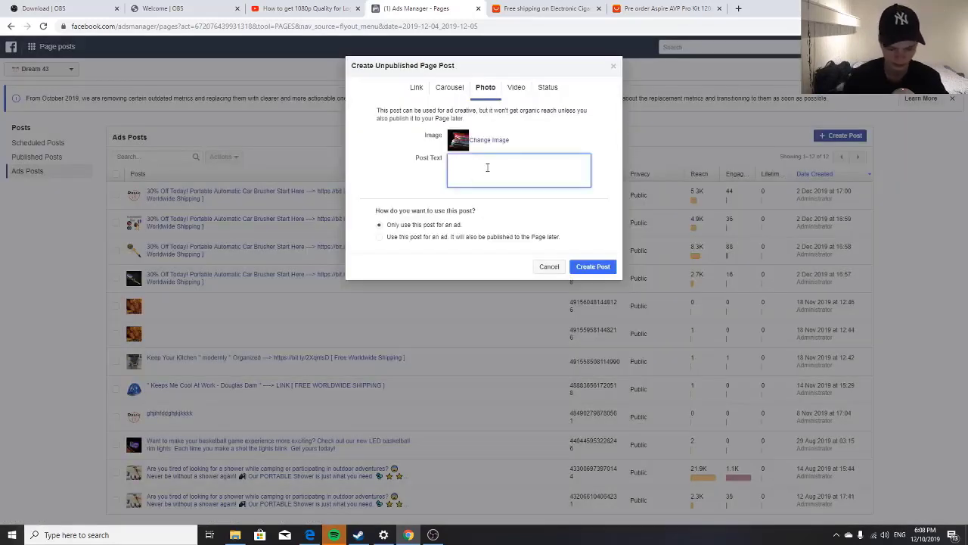
{"action": "type", "text": "Glo"}
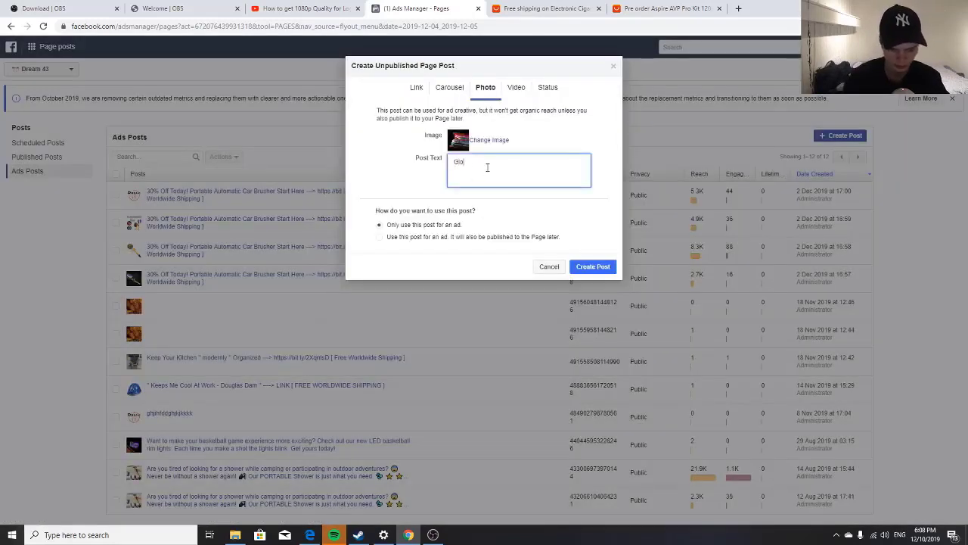
{"action": "type", "text": "w Up Even"}
{"action": "type", "text": "e Darkes"}
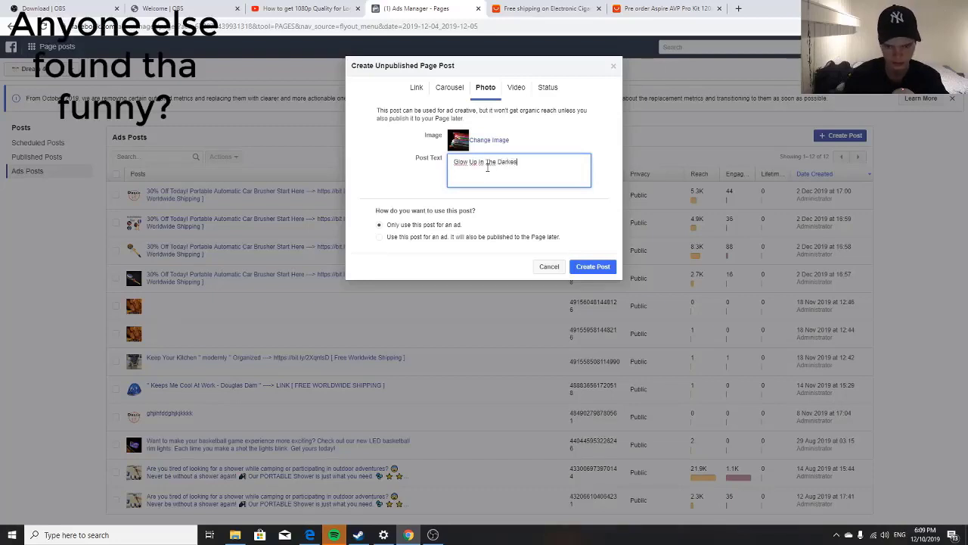
{"action": "type", "text": "t Rooms"}
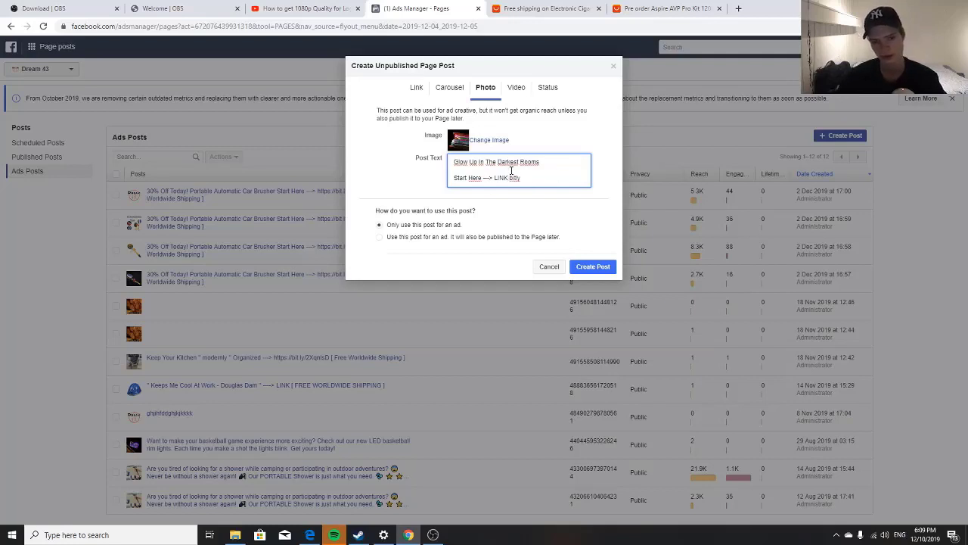
{"action": "key", "text": "Return"}
{"action": "key", "text": "Return"}
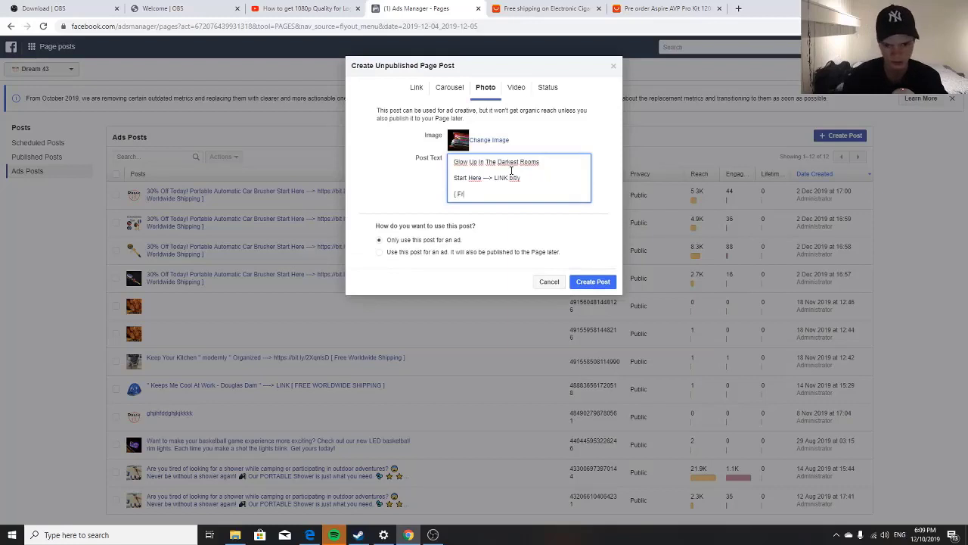
{"action": "type", "text": "[ Free Worldwide shipping ]"}
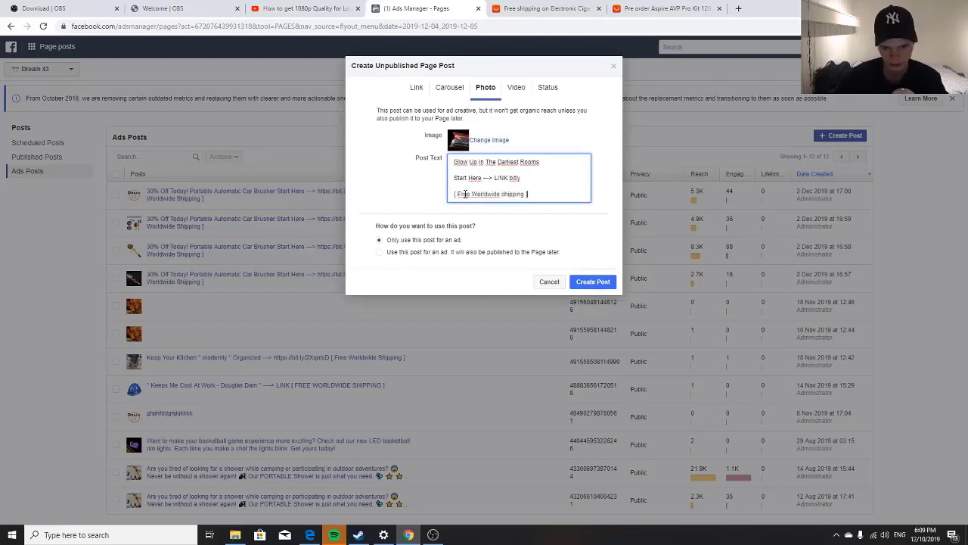
{"action": "left_click", "coordinate": [457, 193]}
{"action": "key", "text": "BackSpace"}
{"action": "key", "text": "BackSpace"}
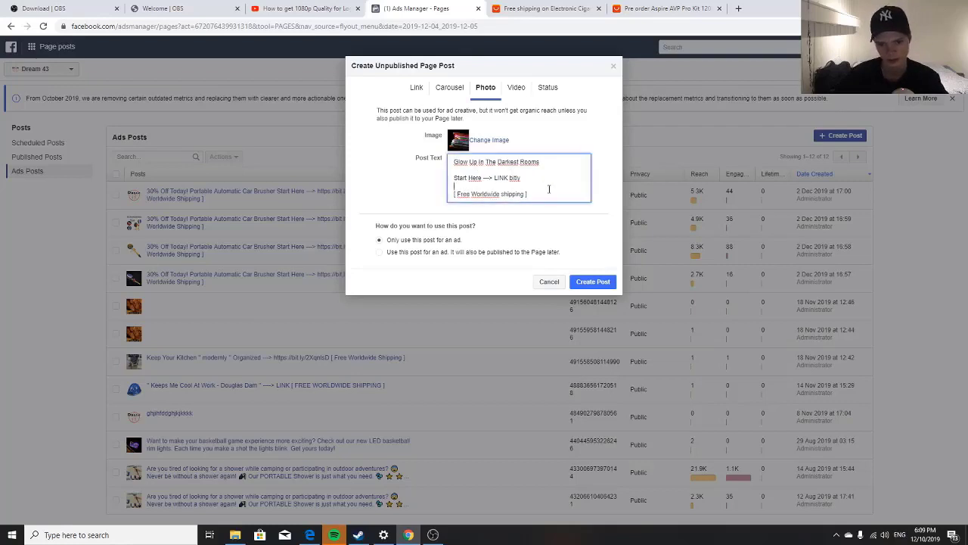
{"action": "left_click_drag", "start_coordinate": [542, 195], "coordinate": [439, 144]}
{"action": "key", "text": "ctrl+c"}
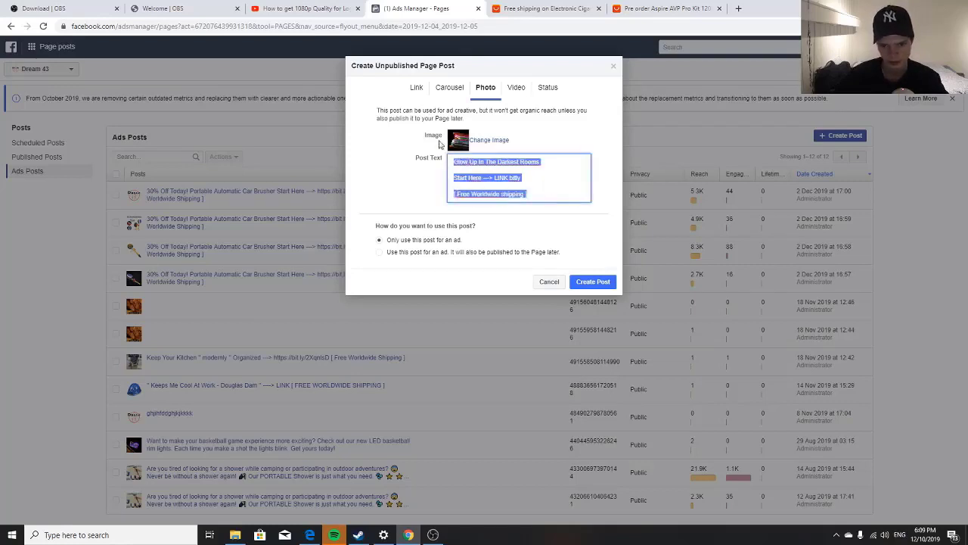
{"action": "left_click", "coordinate": [605, 286]}
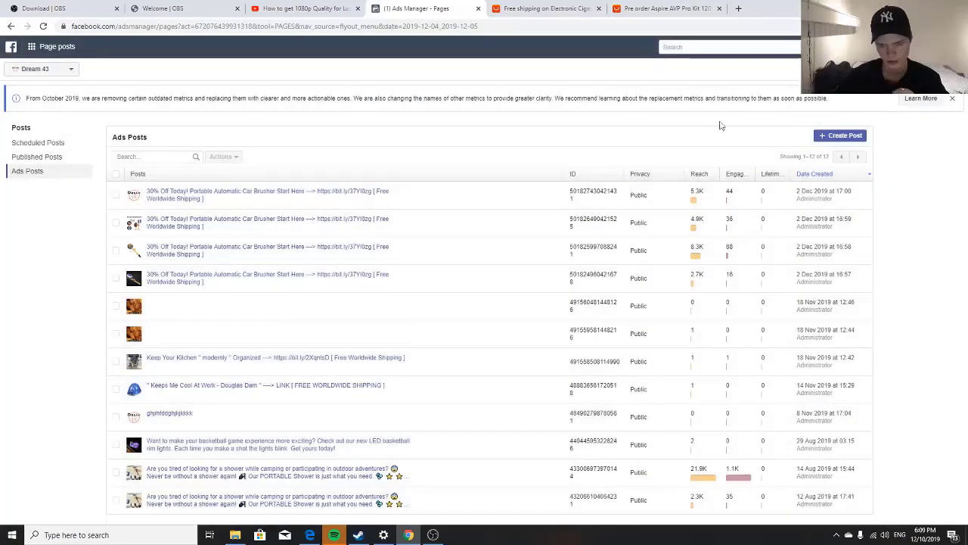
Step: Create a second unpublished photo post with the drumming image and the same pasted text
{"action": "left_click", "coordinate": [840, 135]}
{"action": "left_click", "coordinate": [476, 88]}
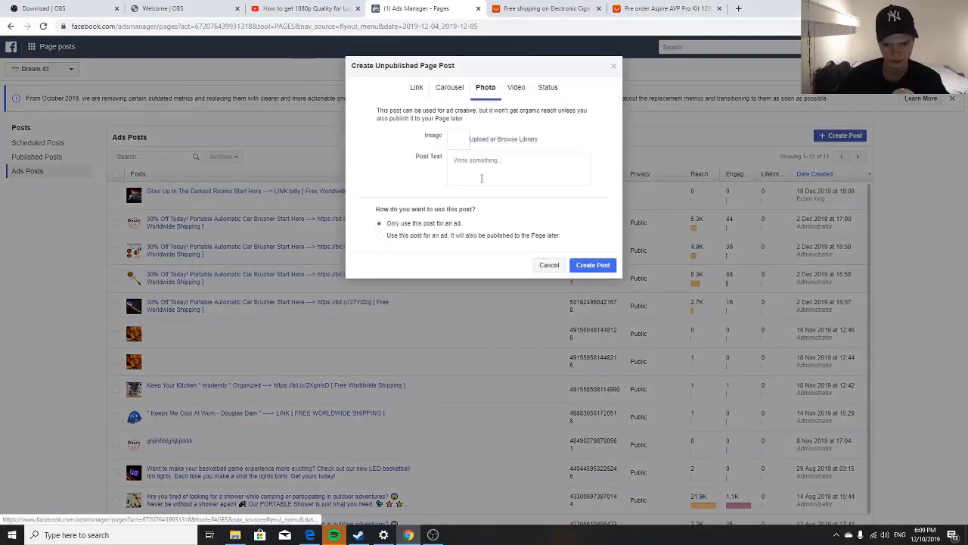
{"action": "left_click", "coordinate": [497, 143]}
{"action": "left_click", "coordinate": [336, 195]}
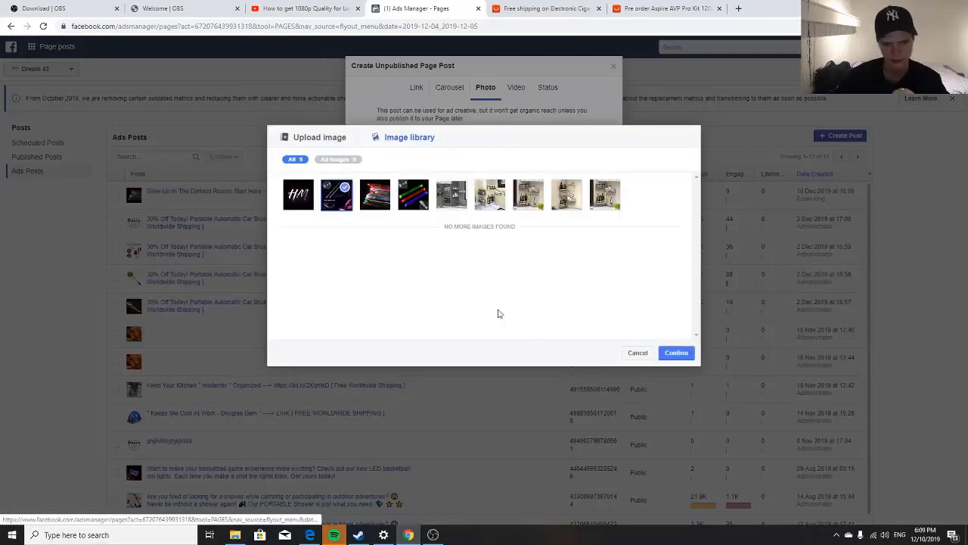
{"action": "left_click", "coordinate": [676, 353]}
{"action": "left_click", "coordinate": [532, 177]}
{"action": "key", "text": "ctrl+v"}
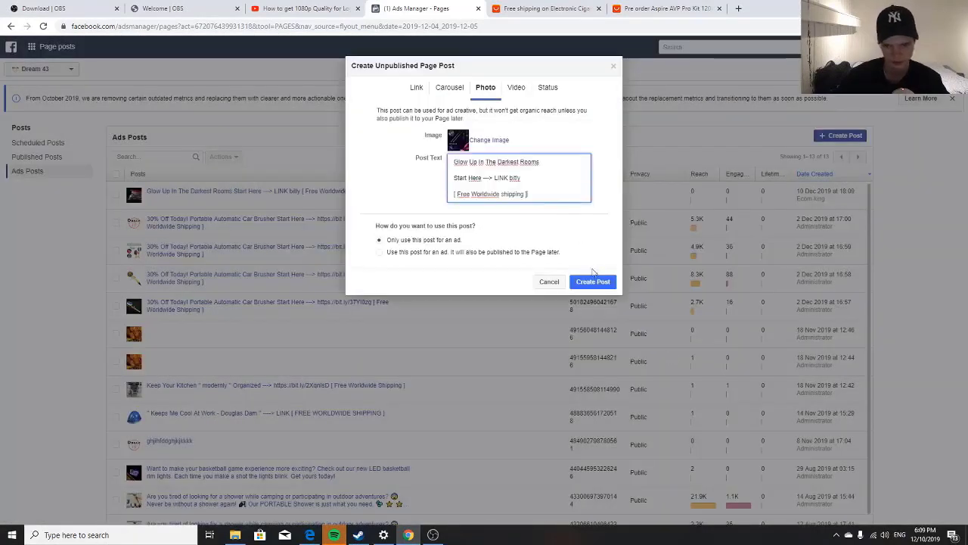
{"action": "left_click", "coordinate": [594, 281]}
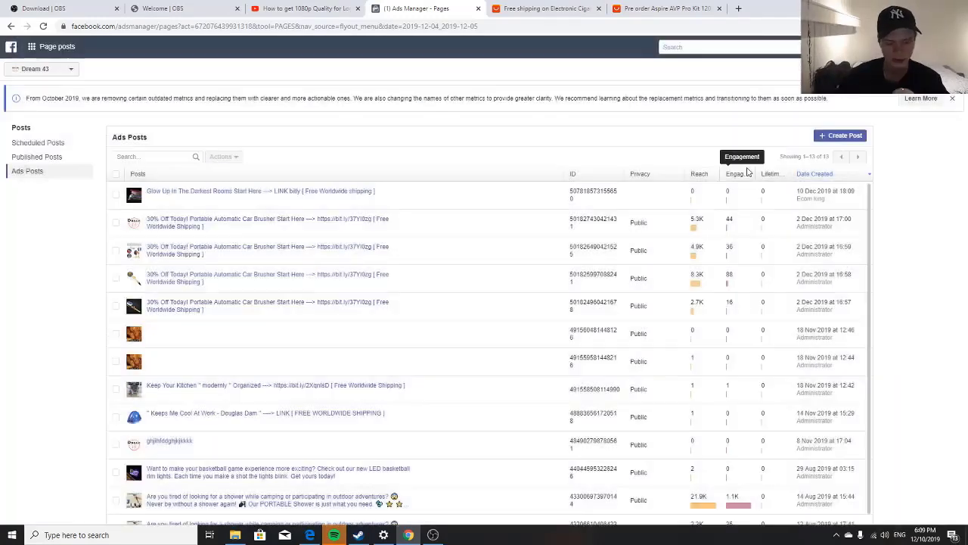
{"action": "left_click", "coordinate": [841, 136]}
Step: Make the new post a carousel with drumming.webp on card 1 and drums.jpg on card 2
{"action": "left_click", "coordinate": [471, 89]}
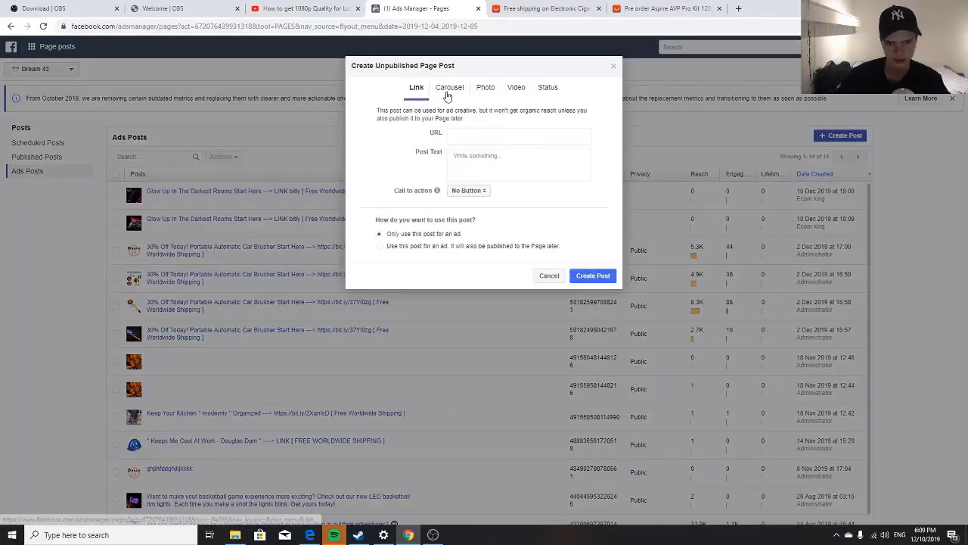
{"action": "left_click", "coordinate": [383, 306]}
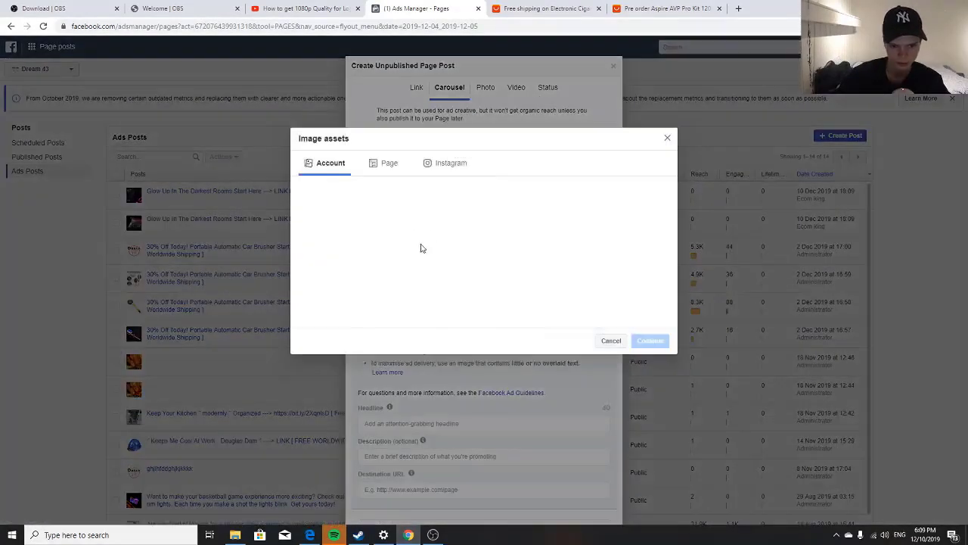
{"action": "left_click", "coordinate": [380, 236]}
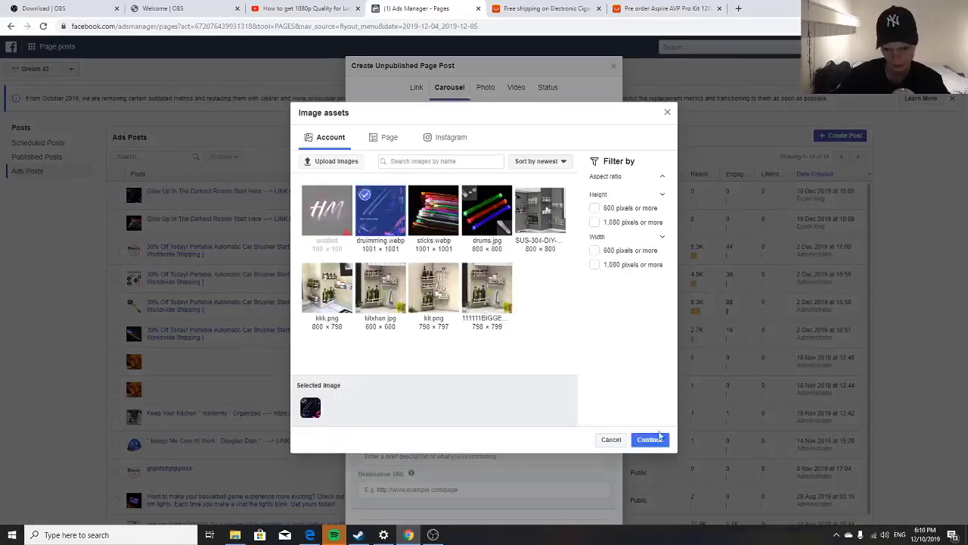
{"action": "left_click", "coordinate": [648, 439]}
{"action": "left_click", "coordinate": [377, 238]}
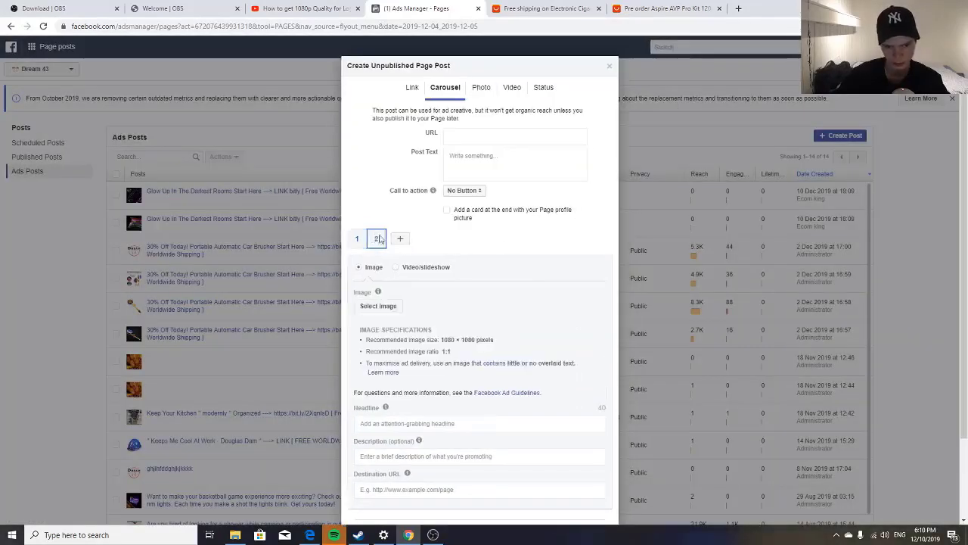
{"action": "left_click", "coordinate": [382, 306]}
{"action": "left_click", "coordinate": [454, 220]}
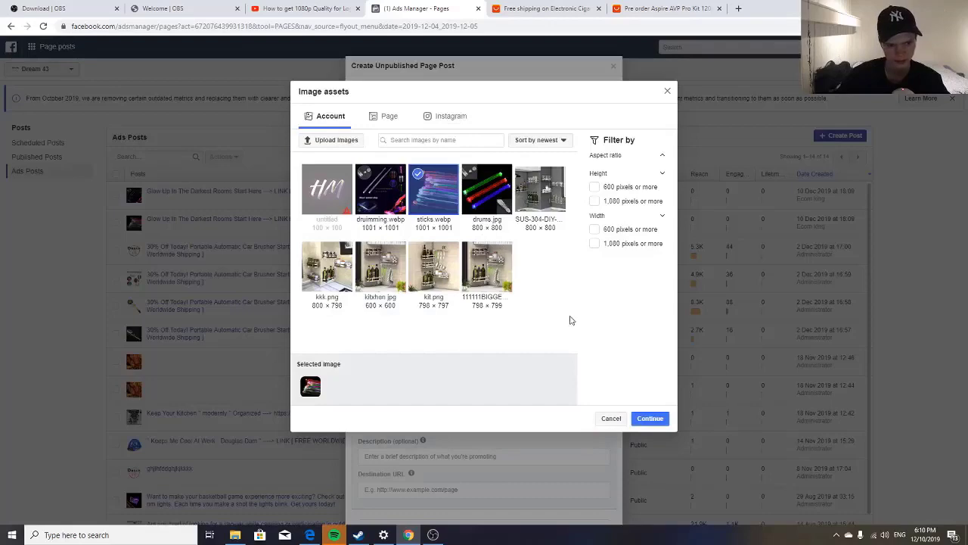
{"action": "left_click", "coordinate": [499, 210]}
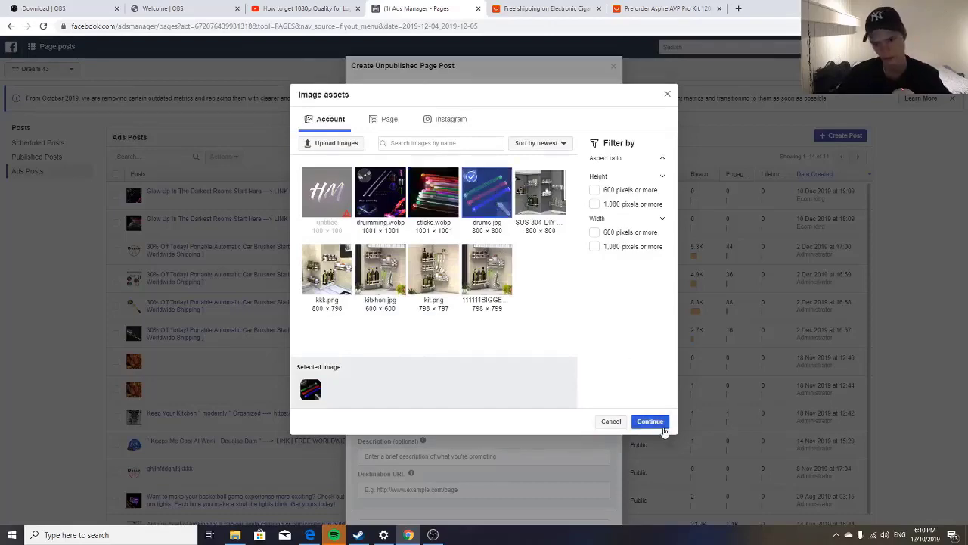
{"action": "left_click", "coordinate": [658, 420]}
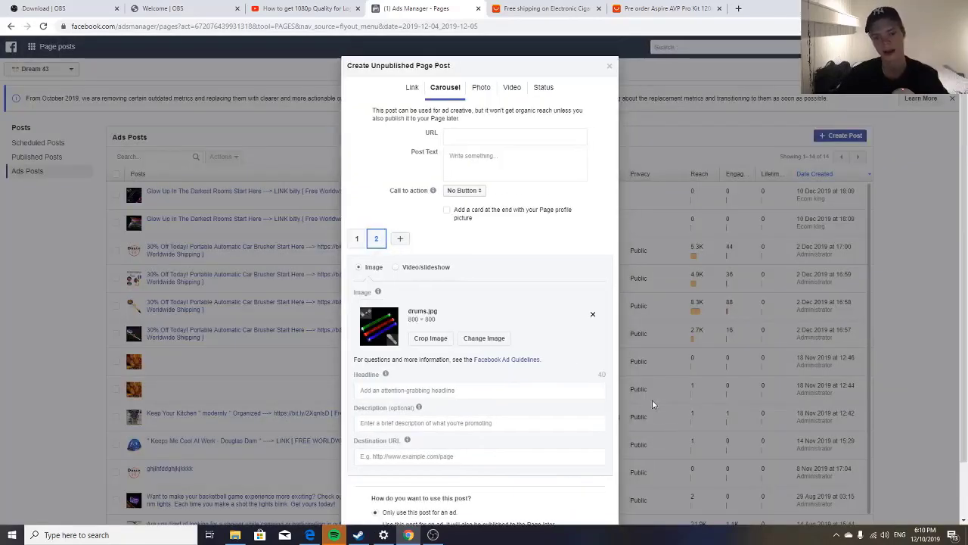
Step: Give the first carousel card the headline 'elegant' and close the post draft
{"action": "scroll", "coordinate": [587, 354], "scroll_direction": "down", "scroll_amount": 1}
{"action": "scroll", "coordinate": [595, 356], "scroll_direction": "up", "scroll_amount": 1}
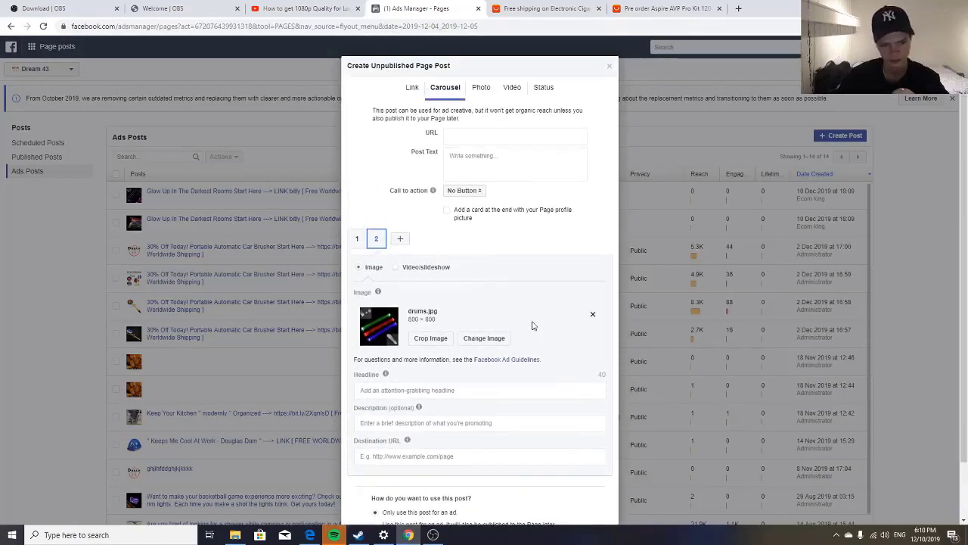
{"action": "scroll", "coordinate": [532, 325], "scroll_direction": "down", "scroll_amount": 1}
{"action": "left_click", "coordinate": [493, 326]}
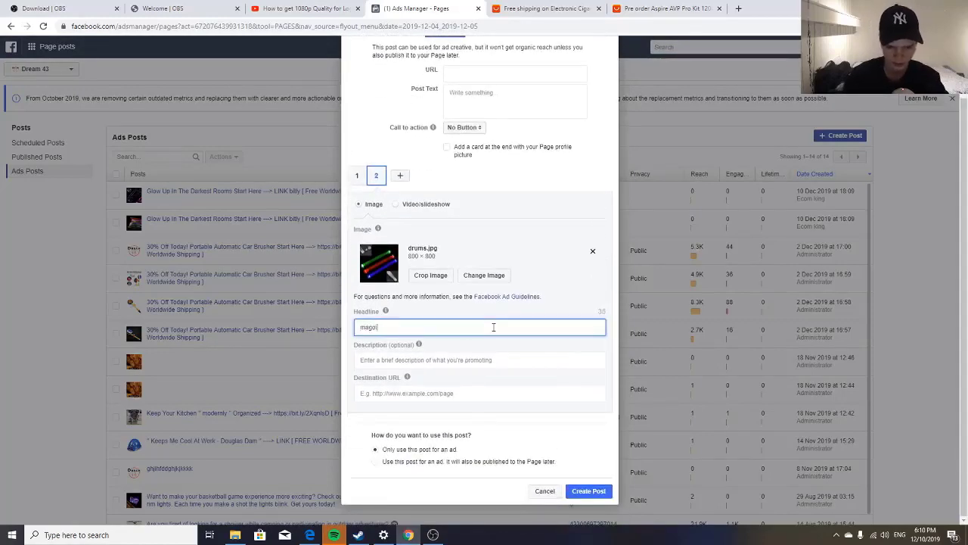
{"action": "left_click", "coordinate": [357, 175]}
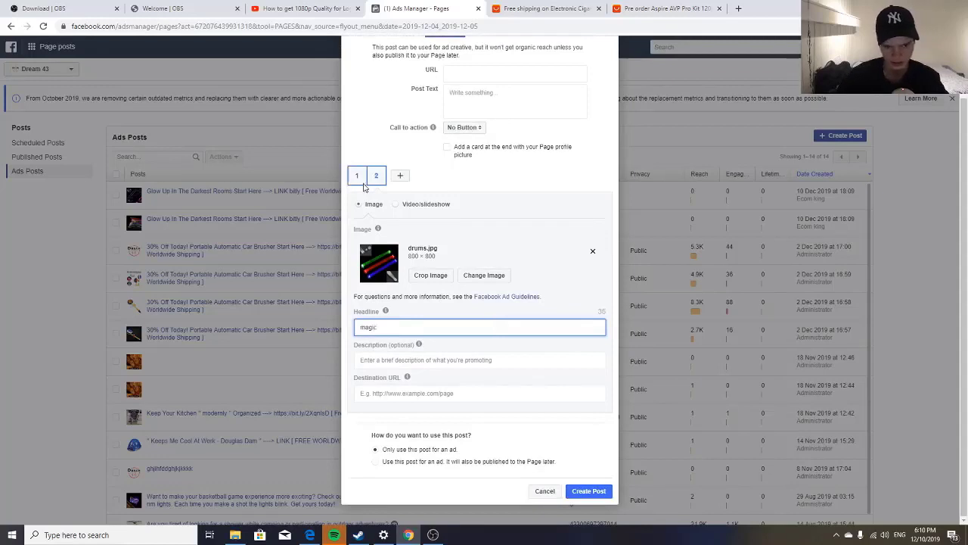
{"action": "left_click", "coordinate": [470, 323]}
{"action": "type", "text": "8"}
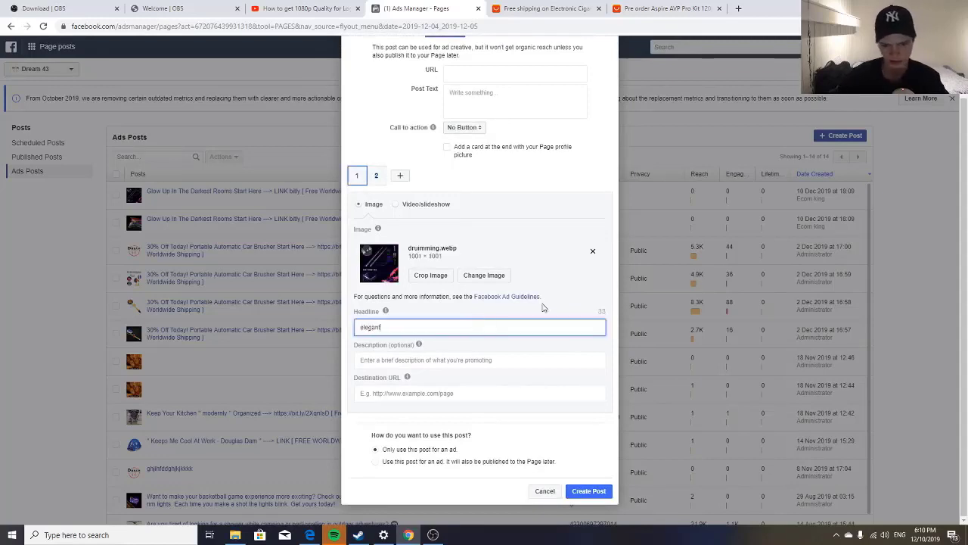
{"action": "left_click", "coordinate": [731, 217]}
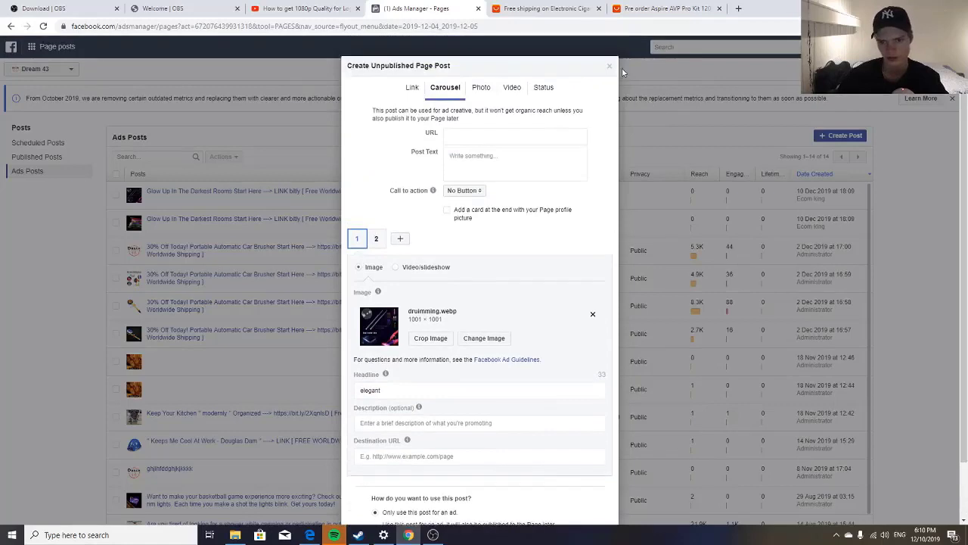
{"action": "key", "text": "Escape"}
Step: In Ads Manager, start a new campaign named Drums
{"action": "left_click", "coordinate": [47, 47]}
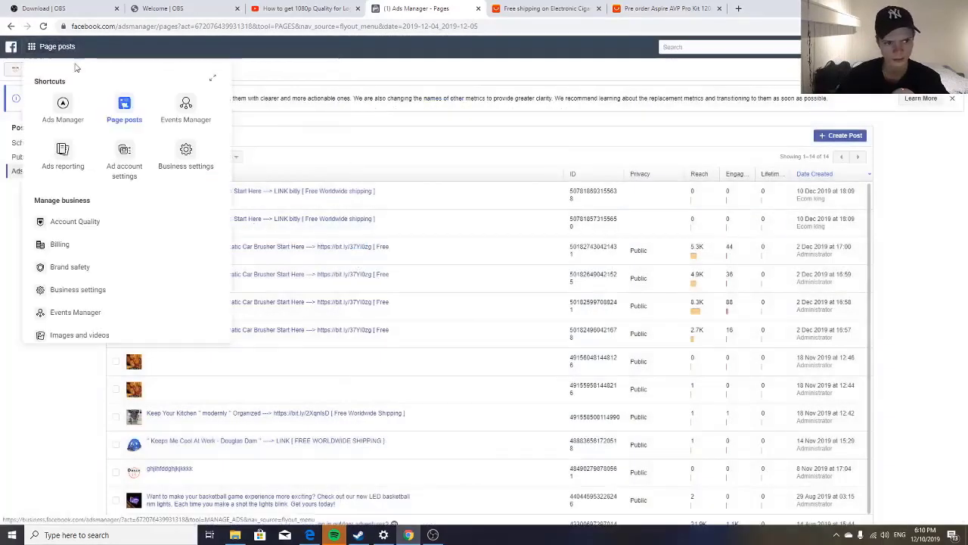
{"action": "left_click", "coordinate": [63, 104]}
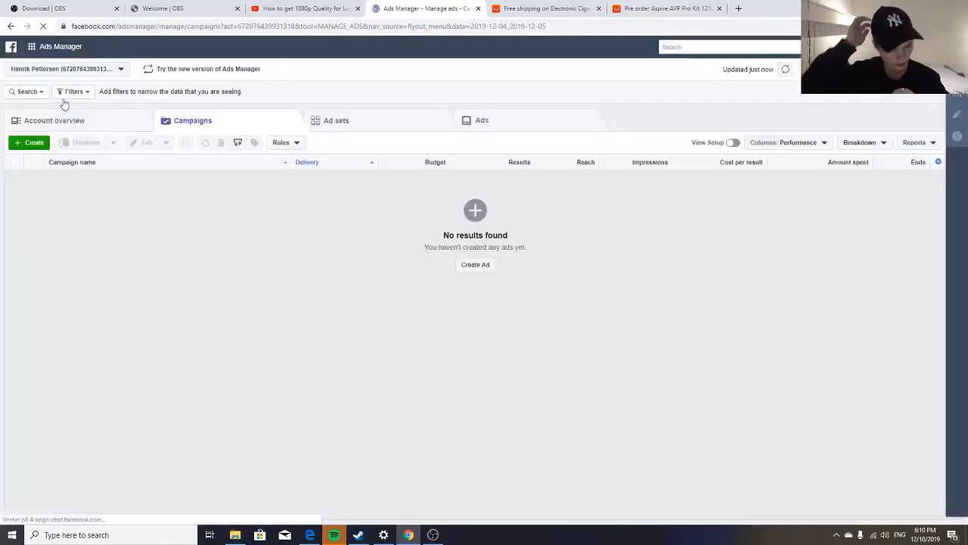
{"action": "left_click", "coordinate": [35, 142]}
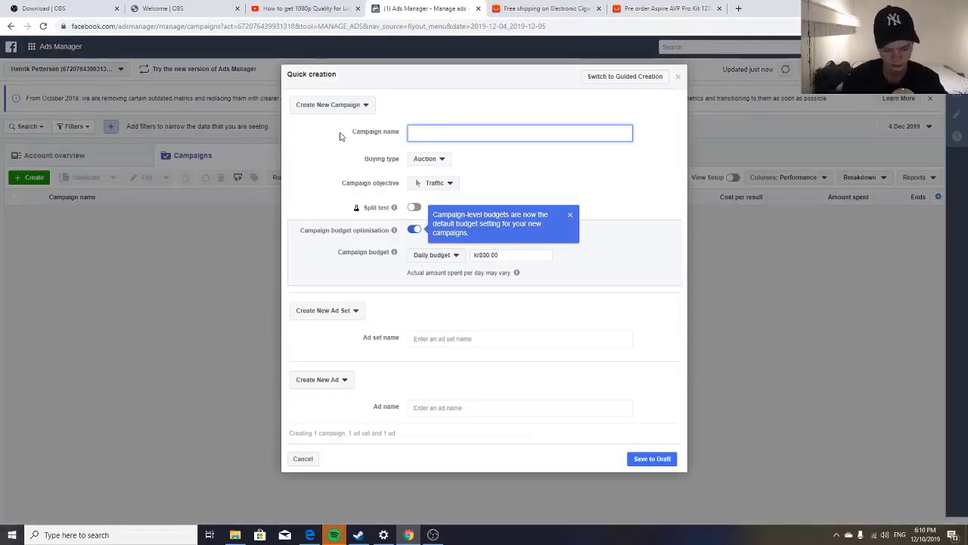
{"action": "type", "text": "Drum"}
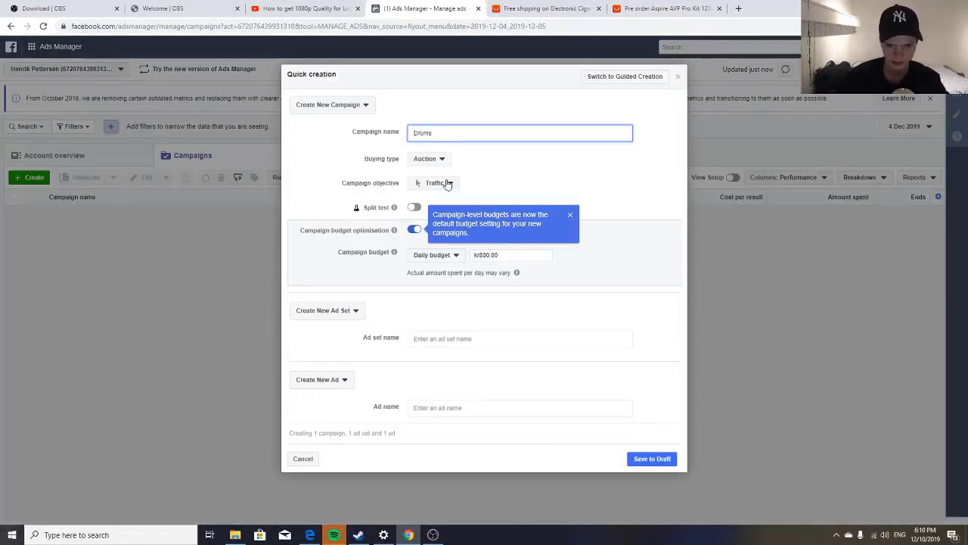
{"action": "type", "text": "s"}
Step: Choose the Conversions objective, turn off campaign budget optimisation, and save as a draft
{"action": "left_click", "coordinate": [449, 183]}
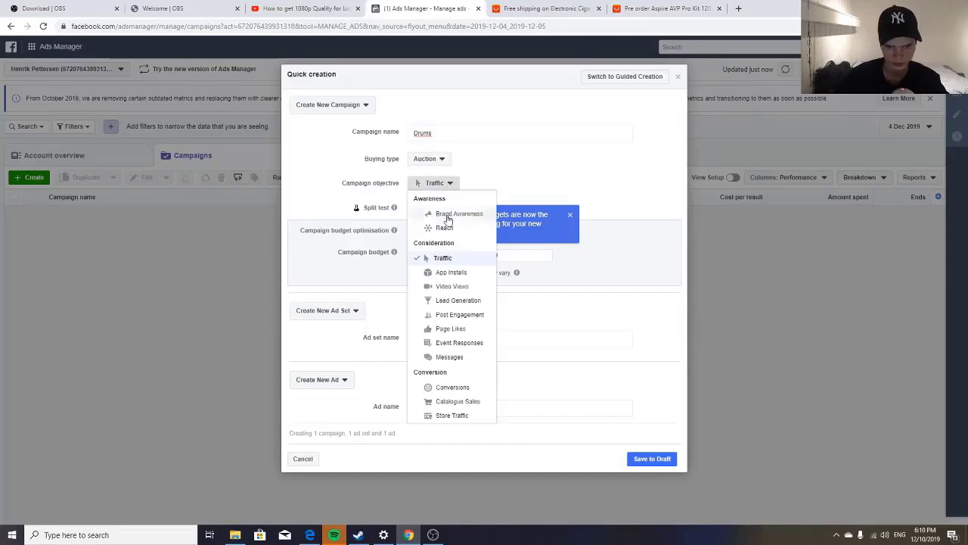
{"action": "left_click", "coordinate": [578, 198]}
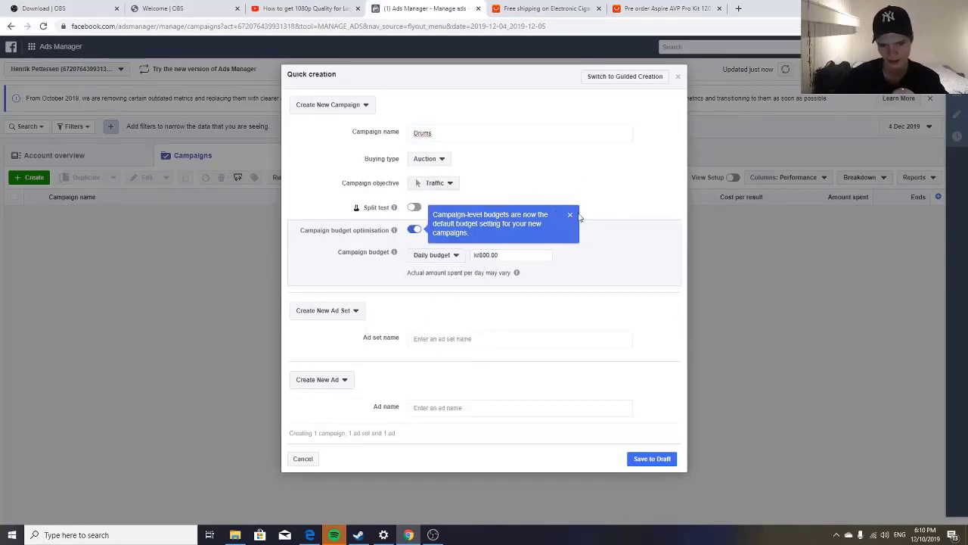
{"action": "left_click", "coordinate": [570, 217]}
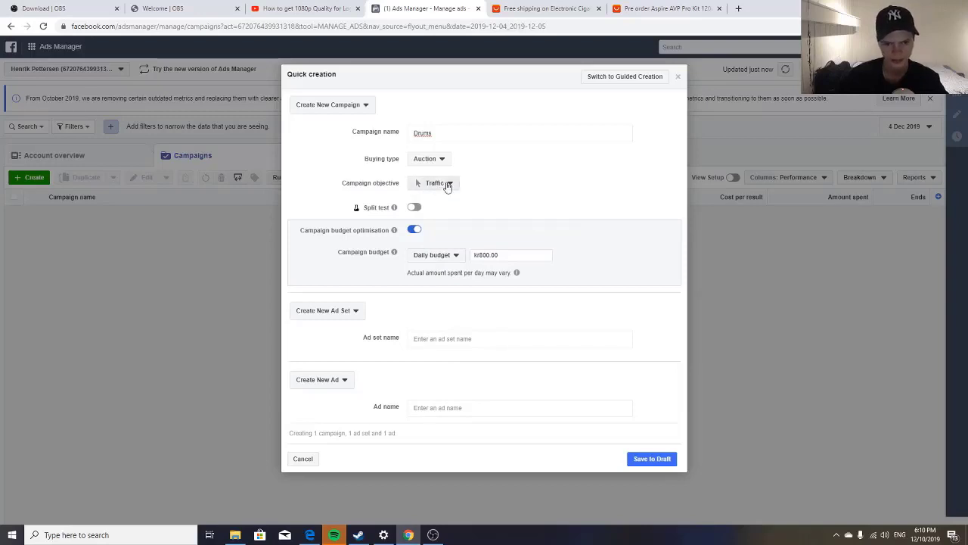
{"action": "left_click", "coordinate": [434, 184]}
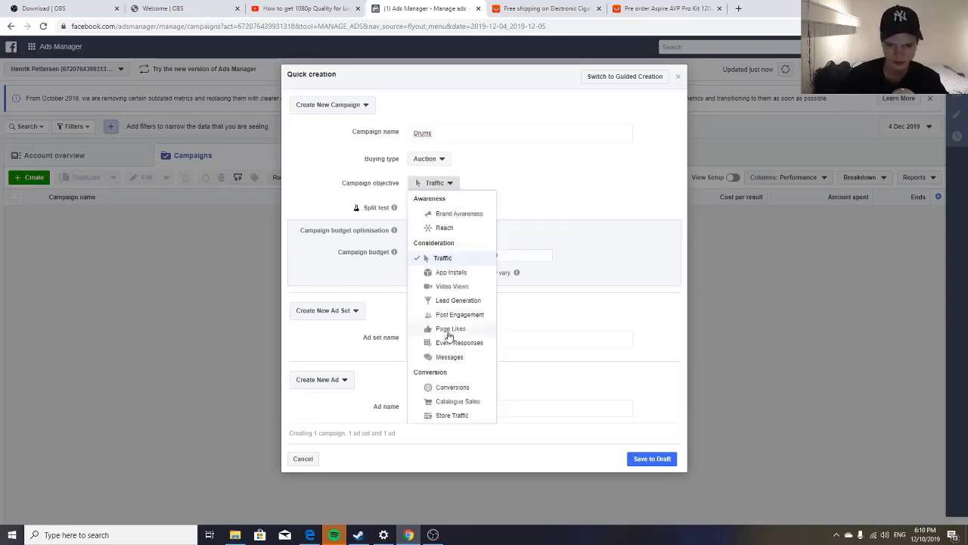
{"action": "left_click", "coordinate": [450, 387]}
{"action": "left_click", "coordinate": [415, 234]}
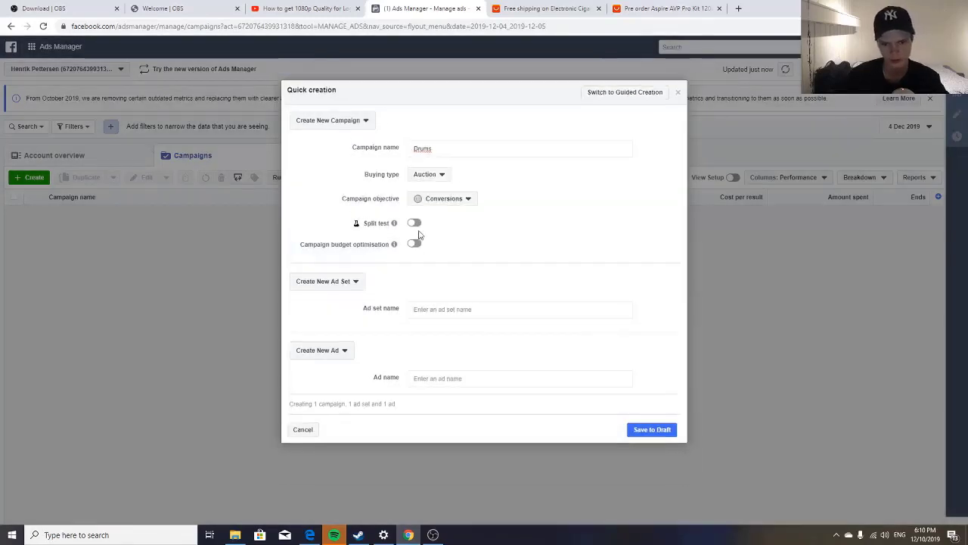
{"action": "left_click", "coordinate": [653, 432]}
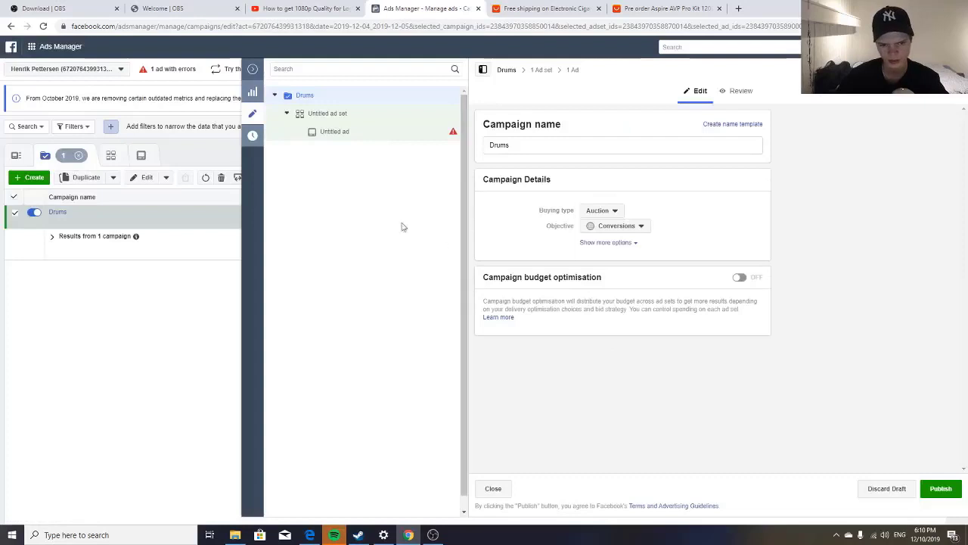
Step: Set the untitled ad's creative to Use existing post and duplicate the Ads Manager browser tab
{"action": "left_click", "coordinate": [358, 114]}
{"action": "left_click", "coordinate": [409, 133]}
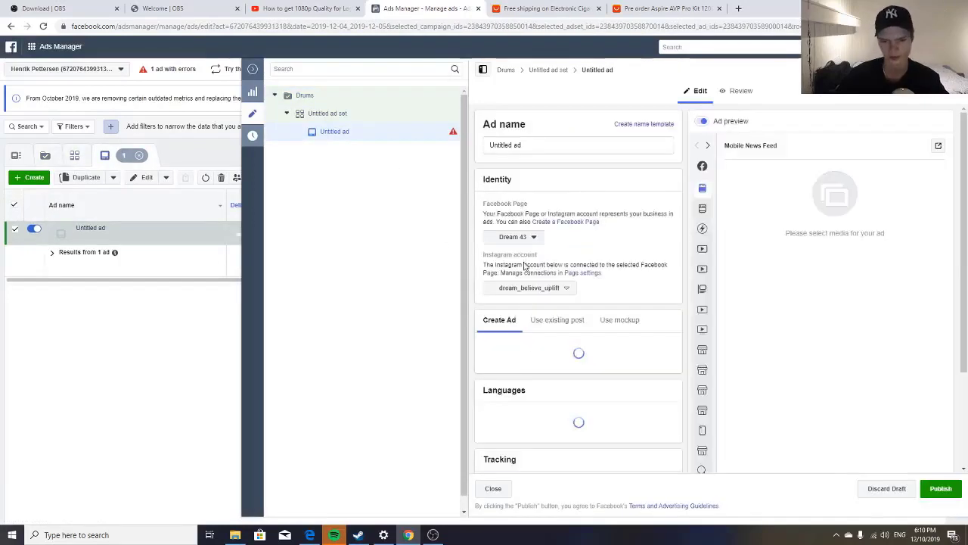
{"action": "scroll", "coordinate": [525, 291], "scroll_direction": "down", "scroll_amount": 2}
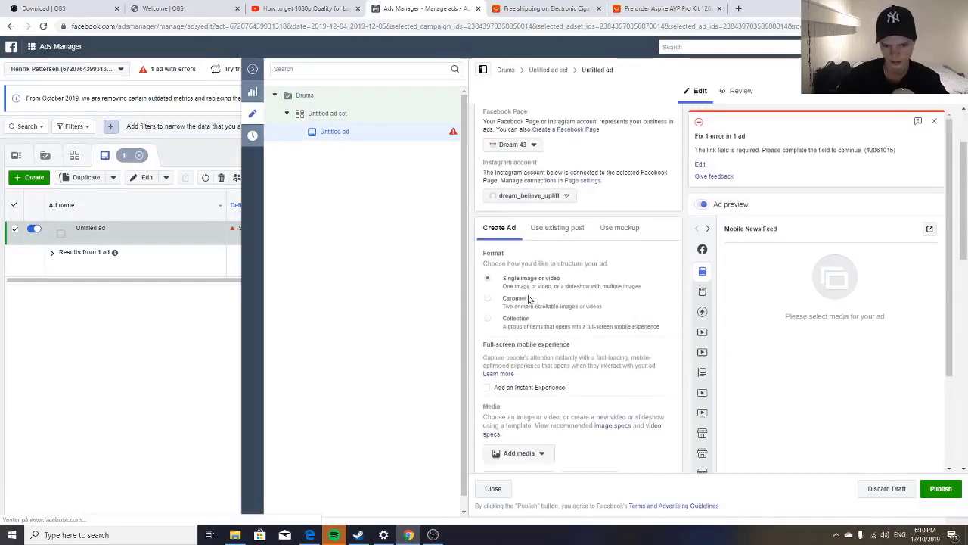
{"action": "left_click", "coordinate": [568, 219]}
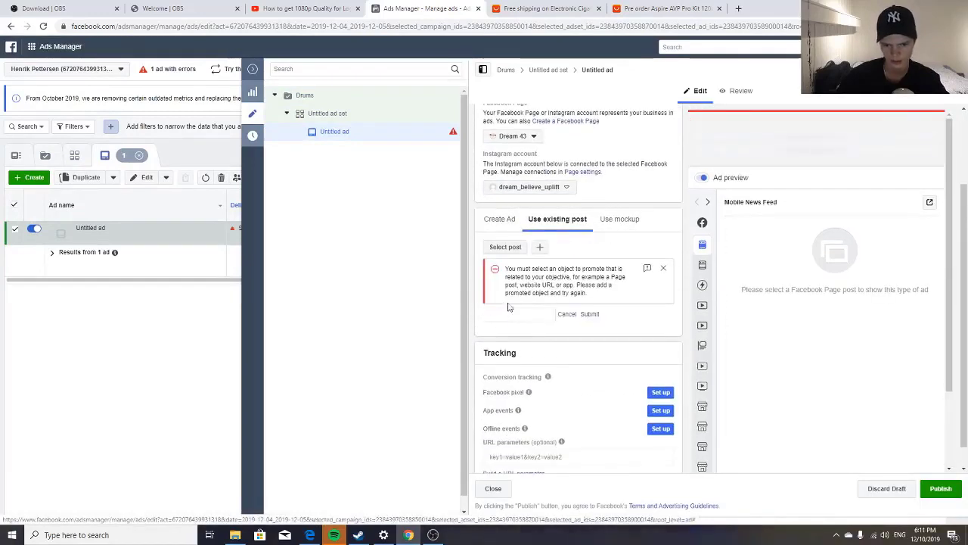
{"action": "right_click", "coordinate": [419, 9]}
{"action": "left_click", "coordinate": [459, 44]}
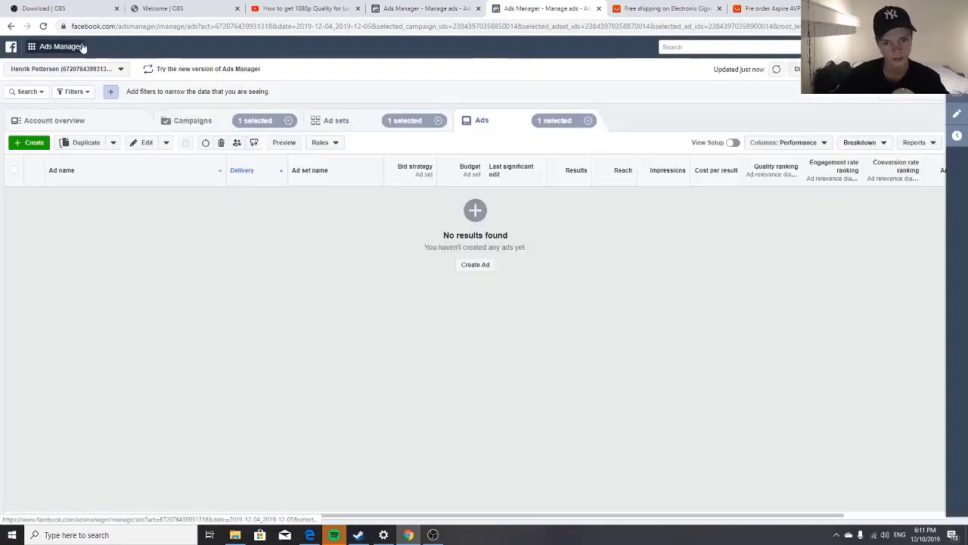
Step: Copy the Glow Up post's ID from Page posts and submit it as the ad's post ID
{"action": "left_click", "coordinate": [84, 43]}
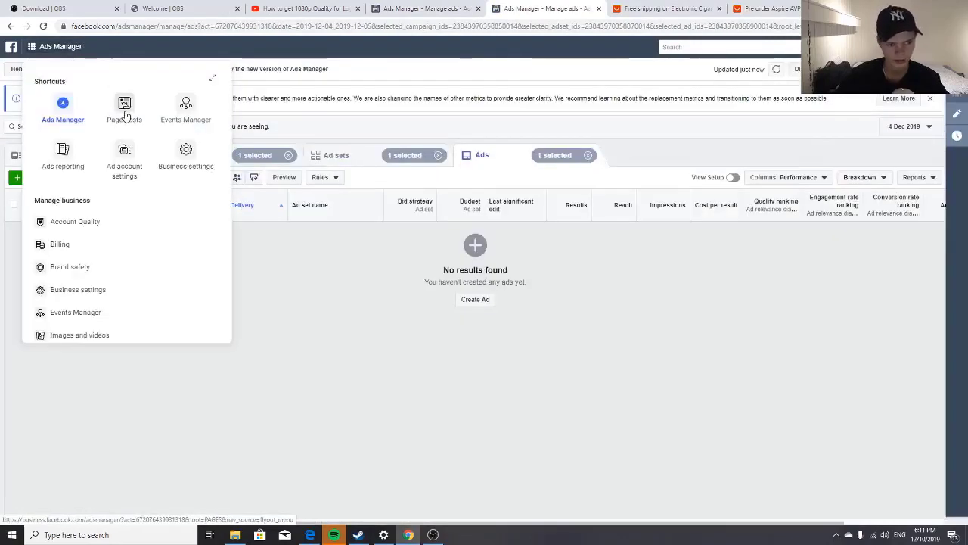
{"action": "left_click", "coordinate": [122, 109]}
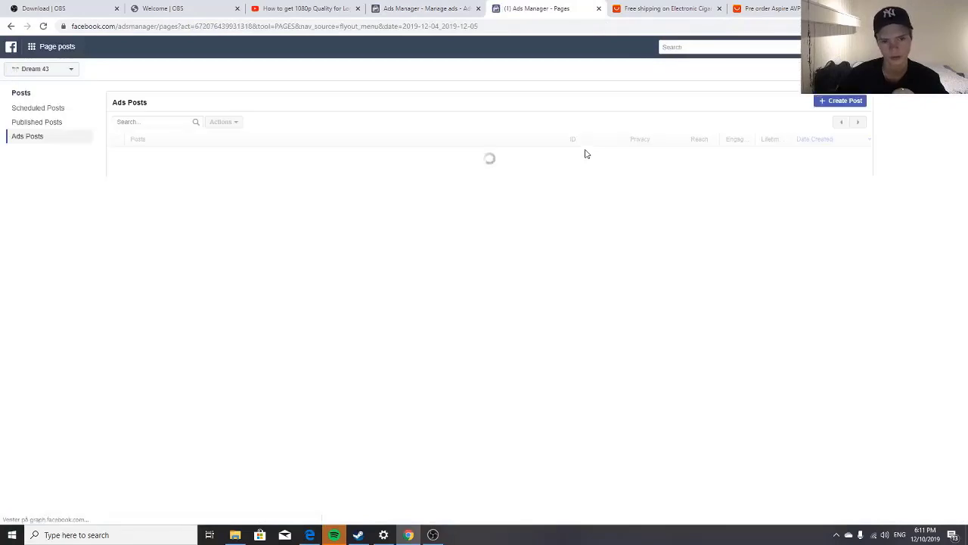
{"action": "double_click", "coordinate": [571, 190]}
{"action": "key", "text": "ctrl+c"}
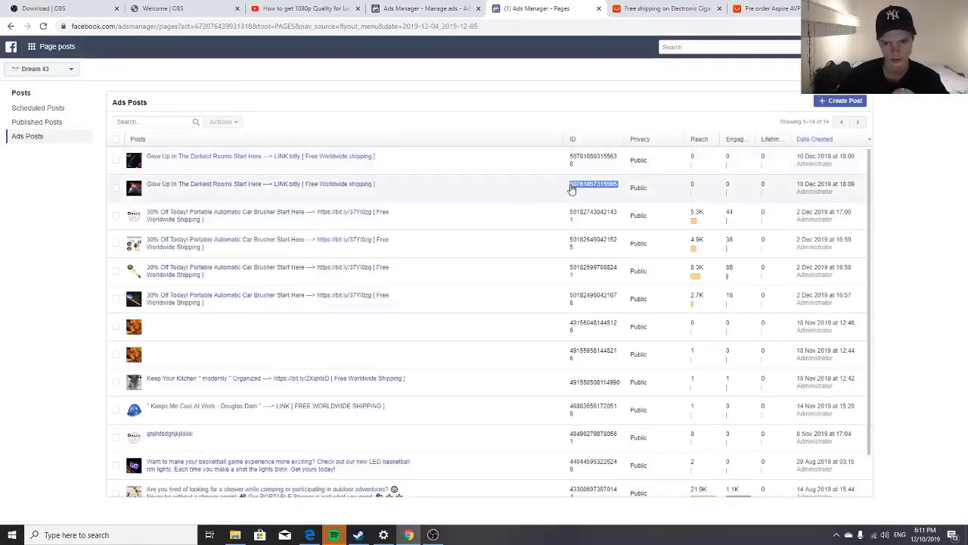
{"action": "key", "text": "ctrl+shift+Tab"}
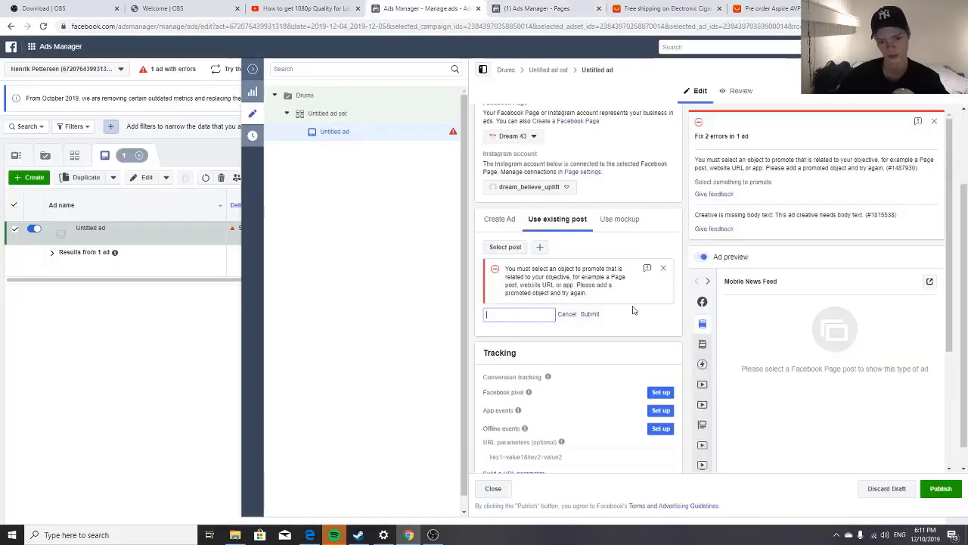
{"action": "key", "text": "ctrl+v"}
{"action": "left_click", "coordinate": [595, 315]}
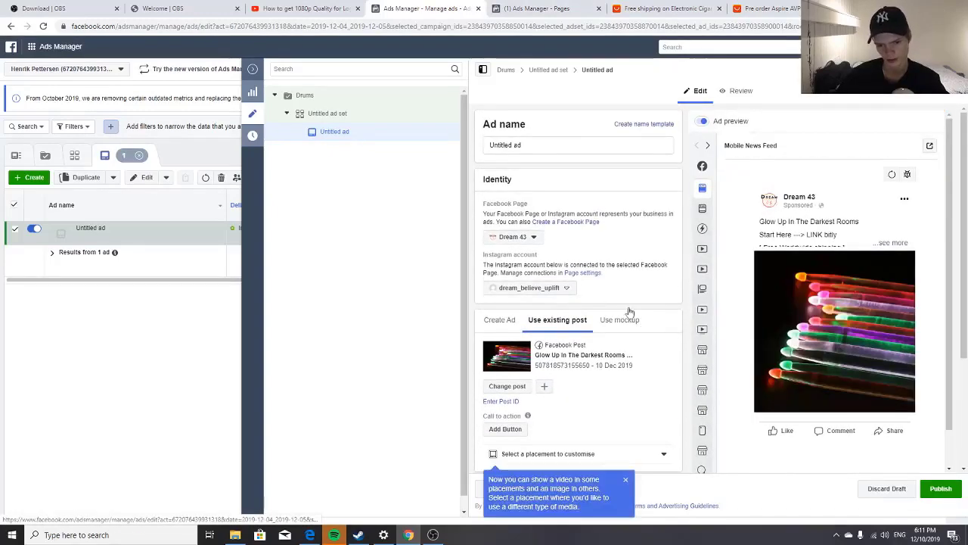
Step: Set the untitled ad set's daily budget to kr50.00
{"action": "left_click", "coordinate": [395, 114]}
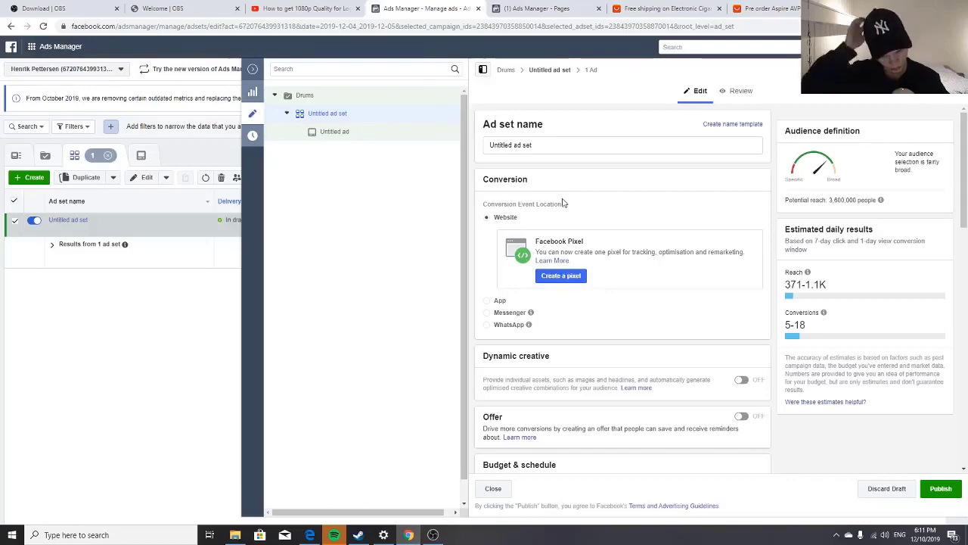
{"action": "scroll", "coordinate": [564, 201], "scroll_direction": "down", "scroll_amount": 1}
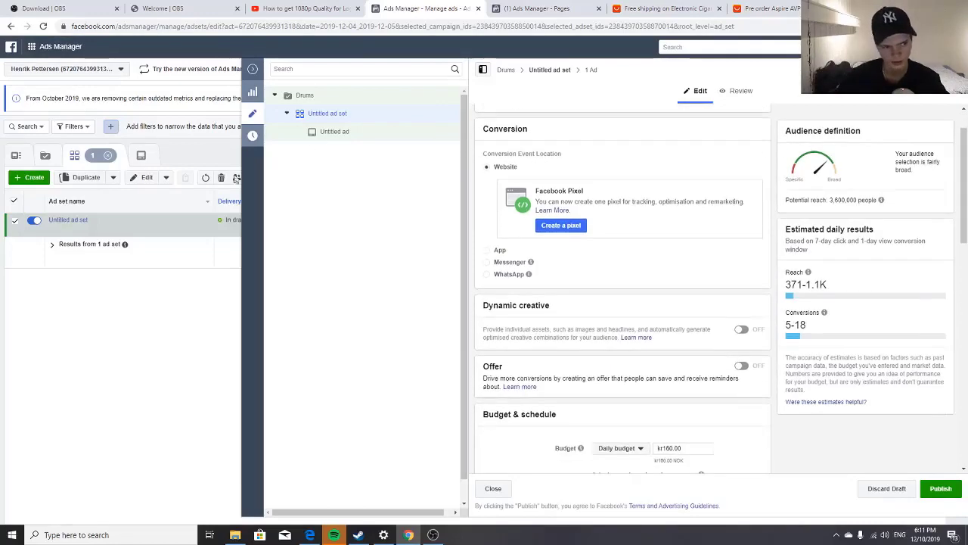
{"action": "scroll", "coordinate": [677, 252], "scroll_direction": "up", "scroll_amount": 1}
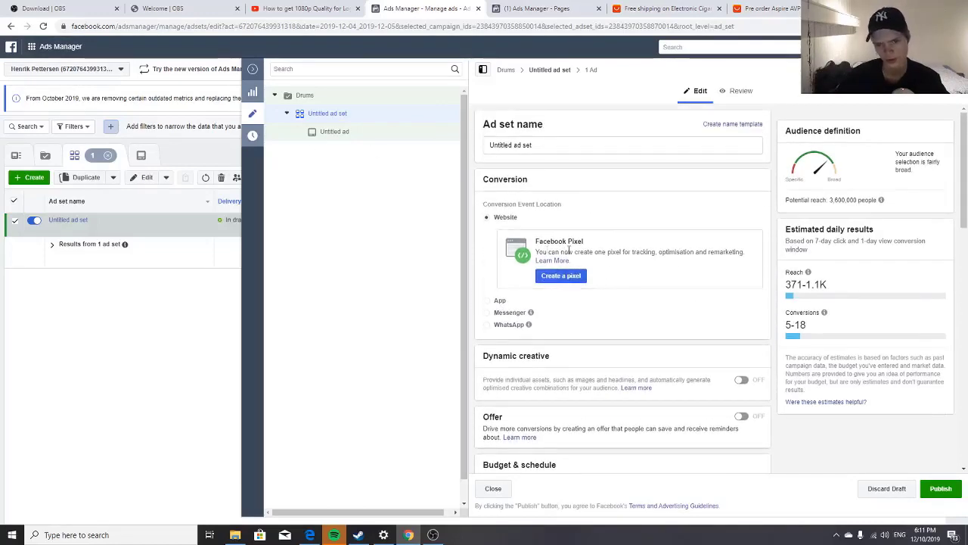
{"action": "scroll", "coordinate": [535, 257], "scroll_direction": "down", "scroll_amount": 5}
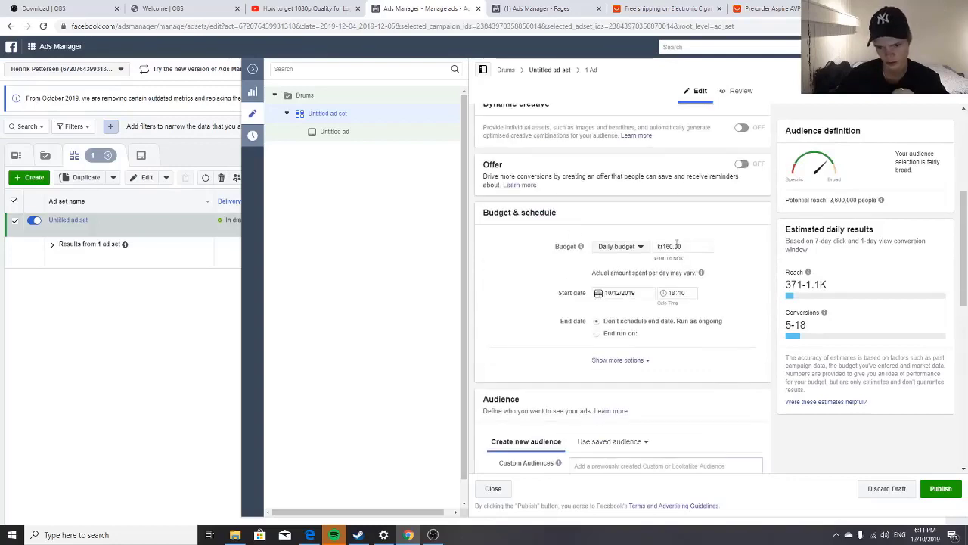
{"action": "left_click", "coordinate": [676, 245]}
{"action": "type", "text": "50"}
{"action": "left_click", "coordinate": [763, 274]}
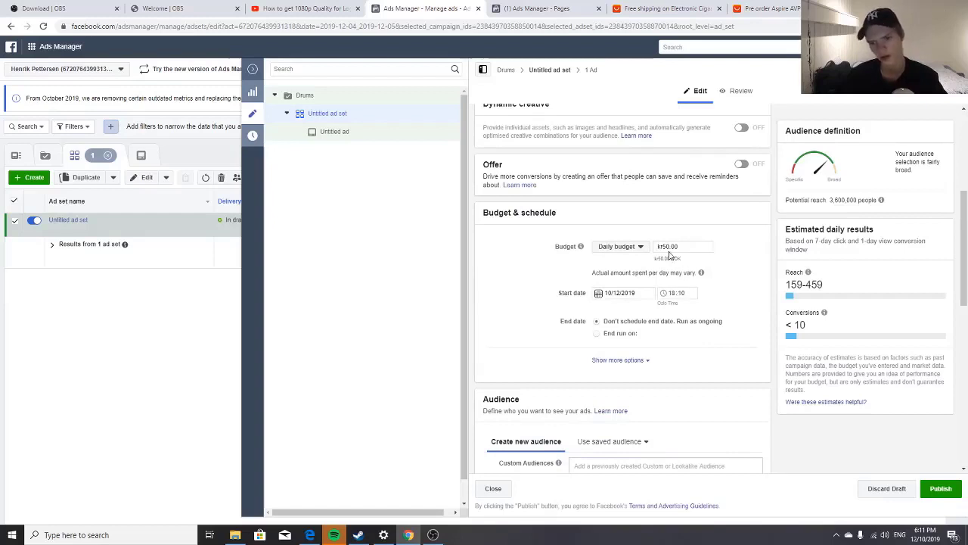
Step: Set the ad set's start time to 23:59 on 10/12/2019
{"action": "left_click", "coordinate": [671, 295]}
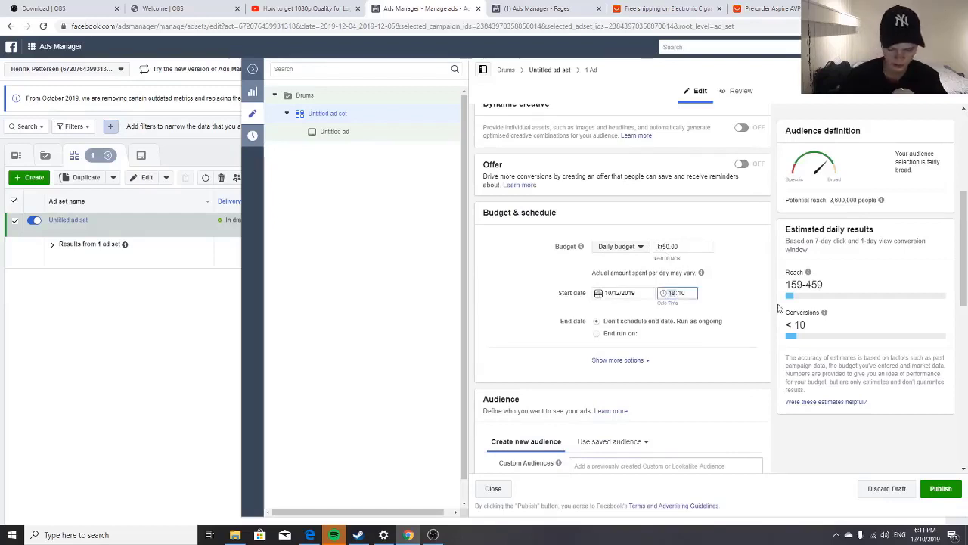
{"action": "key", "text": "Down"}
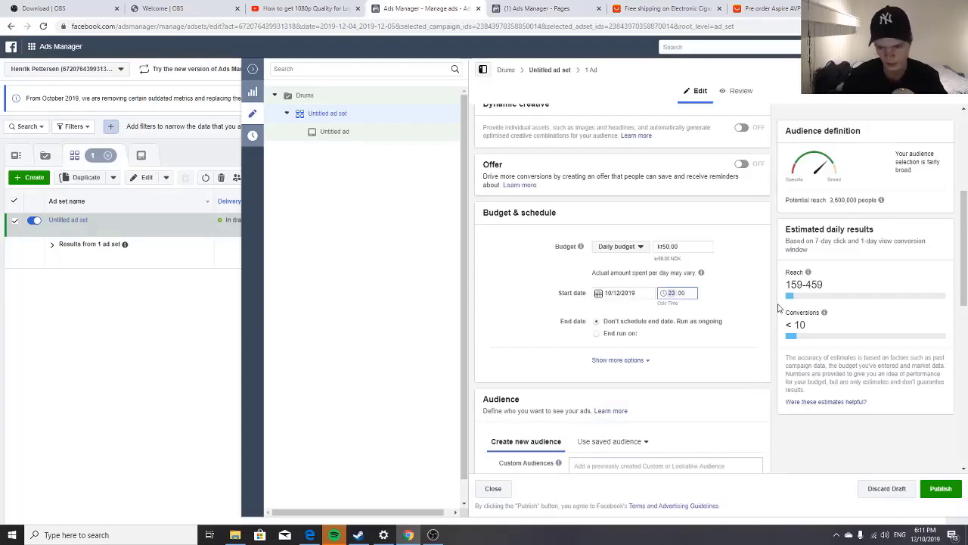
{"action": "key", "text": "Right"}
{"action": "key", "text": "Down"}
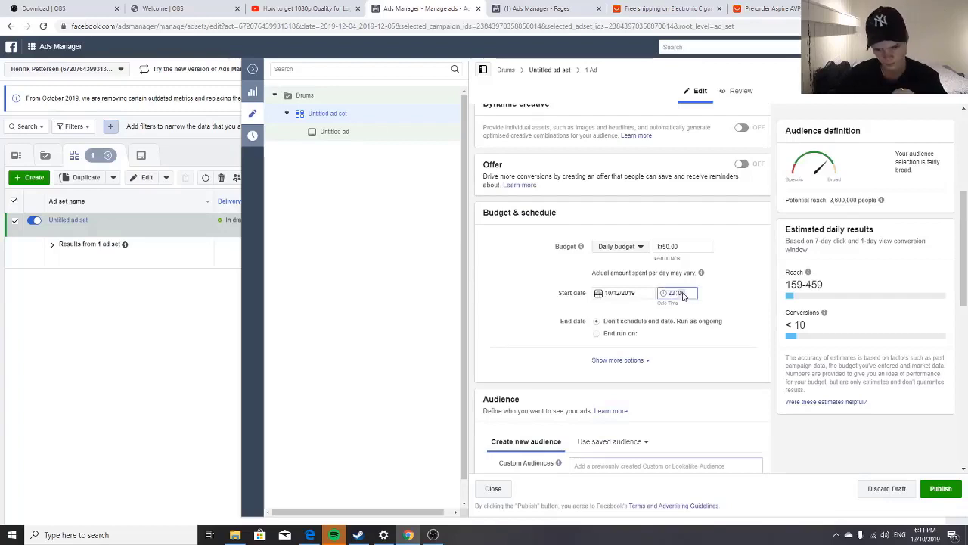
{"action": "left_click", "coordinate": [739, 305]}
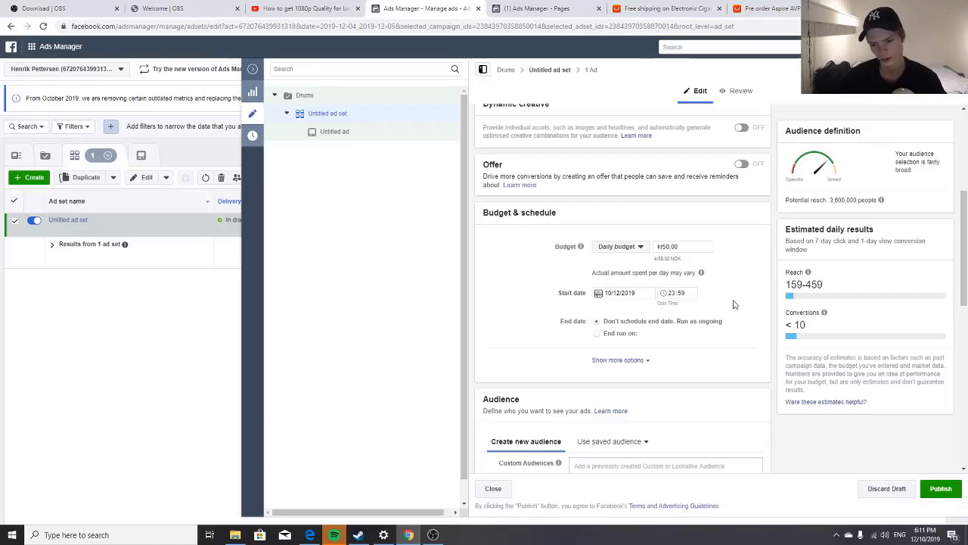
{"action": "scroll", "coordinate": [732, 305], "scroll_direction": "down", "scroll_amount": 2}
{"action": "scroll", "coordinate": [730, 305], "scroll_direction": "down", "scroll_amount": 1}
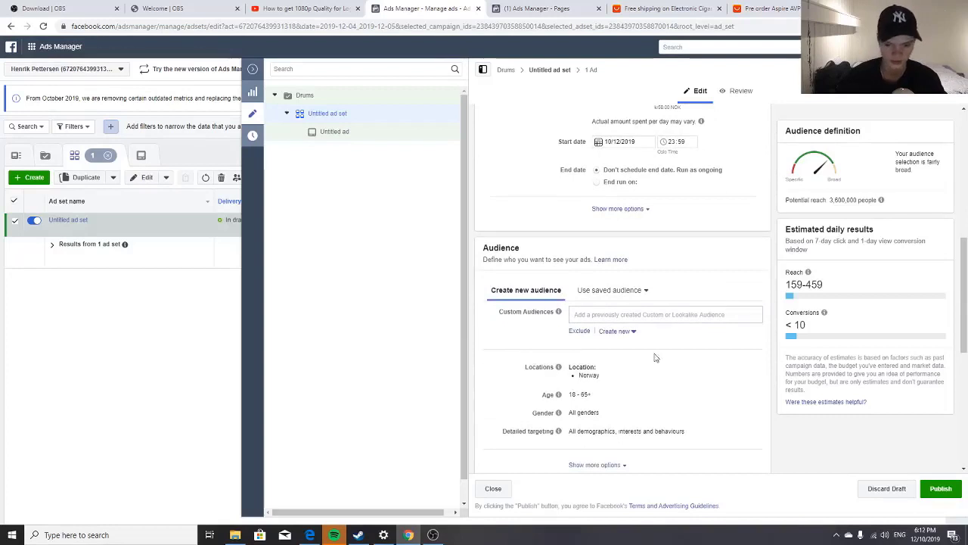
Step: Replace Norway with Worldwide as the ad set's target location
{"action": "scroll", "coordinate": [711, 344], "scroll_direction": "down", "scroll_amount": 1}
{"action": "left_click", "coordinate": [748, 317]}
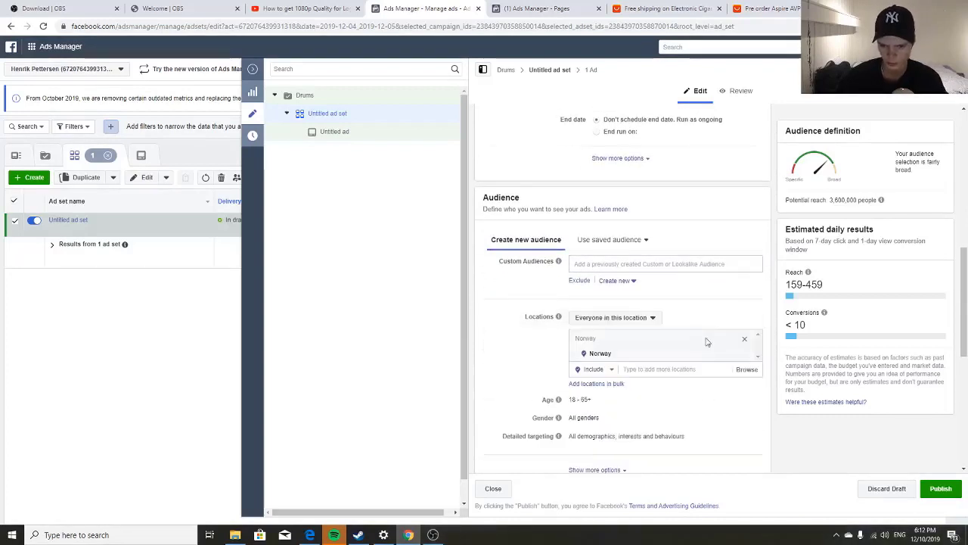
{"action": "left_click", "coordinate": [744, 353]}
{"action": "left_click", "coordinate": [668, 445]}
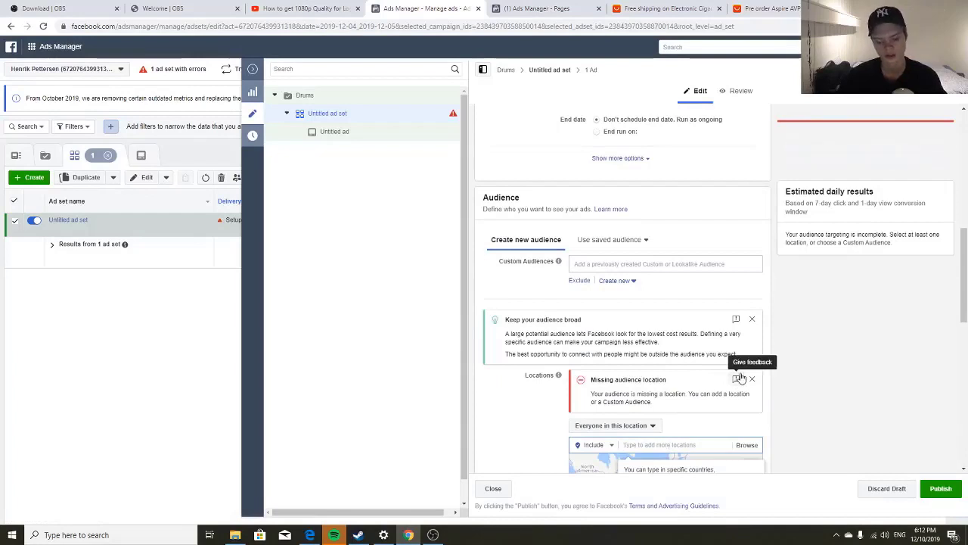
{"action": "type", "text": "worldwide"}
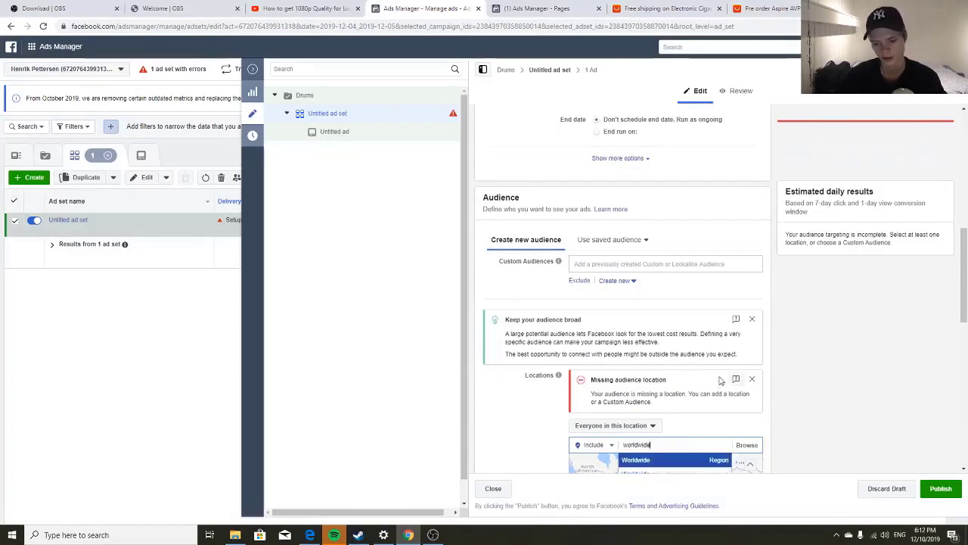
{"action": "key", "text": "Return"}
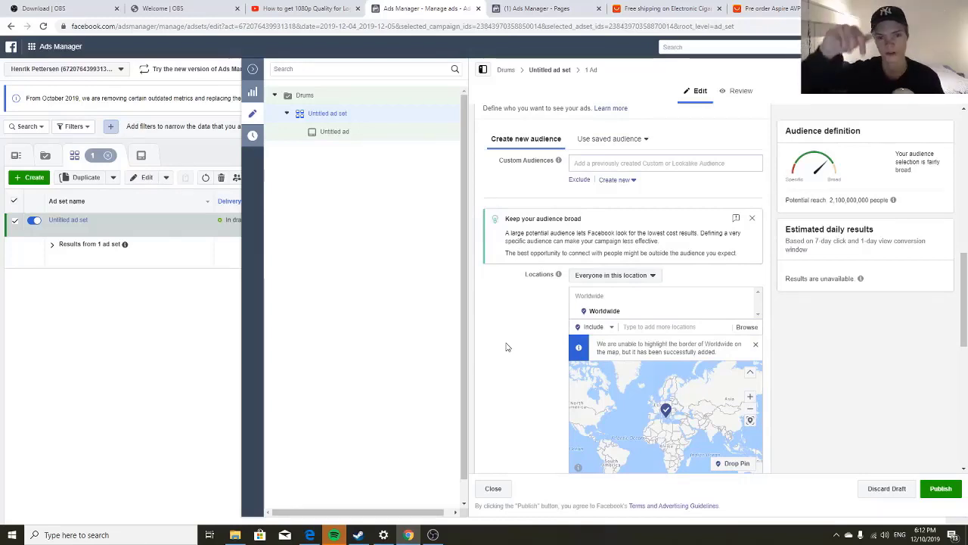
{"action": "scroll", "coordinate": [506, 344], "scroll_direction": "up", "scroll_amount": 2}
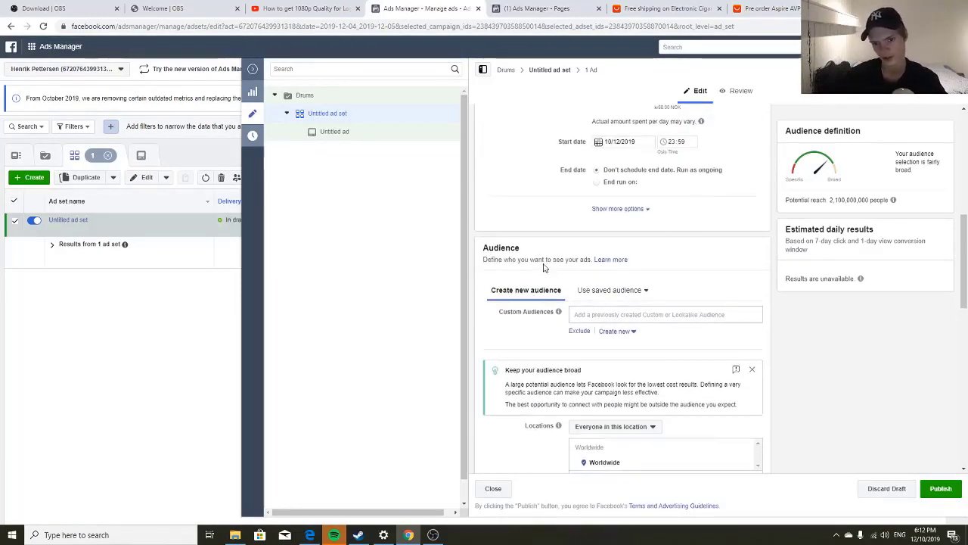
Step: Search 'drums sti' in detailed targeting and add the Drum stick interest
{"action": "scroll", "coordinate": [528, 234], "scroll_direction": "down", "scroll_amount": 6}
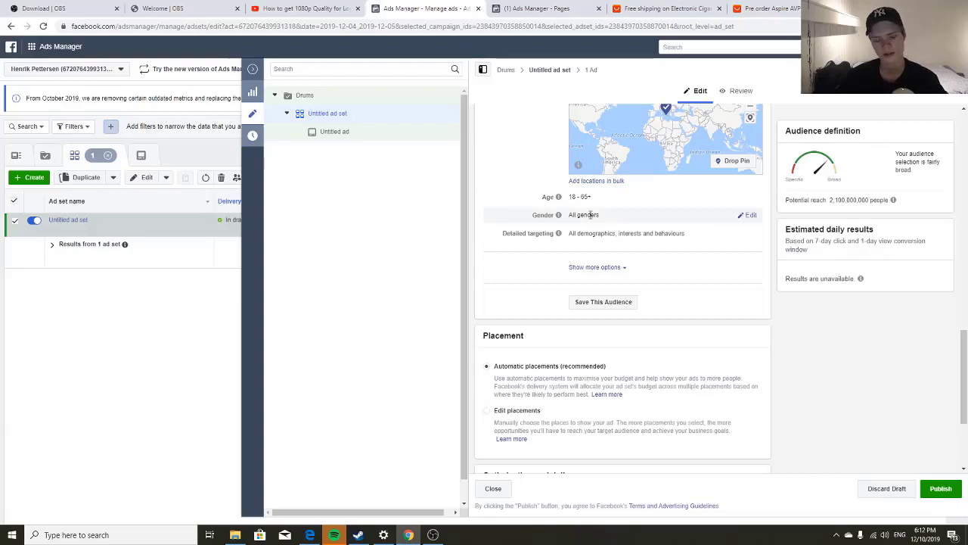
{"action": "left_click", "coordinate": [747, 235]}
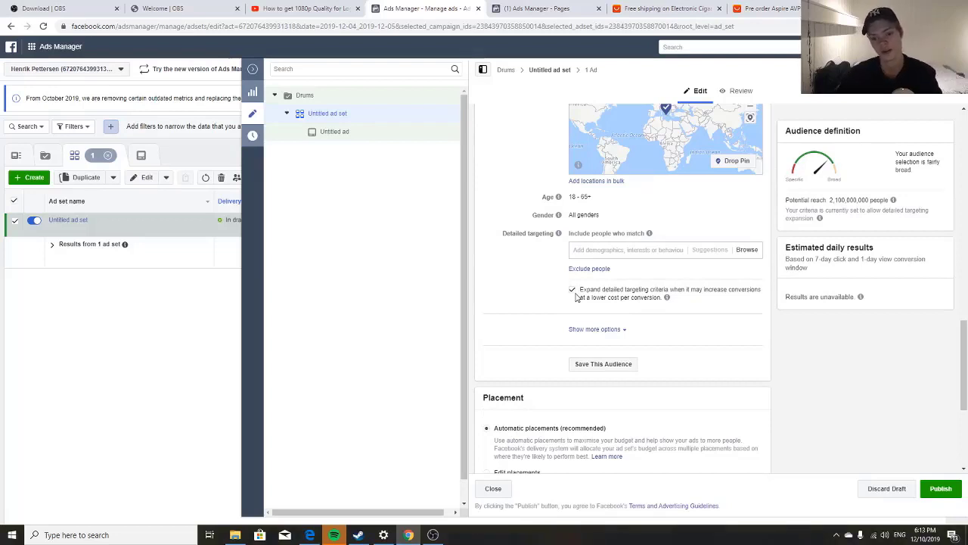
{"action": "type", "text": "drum"}
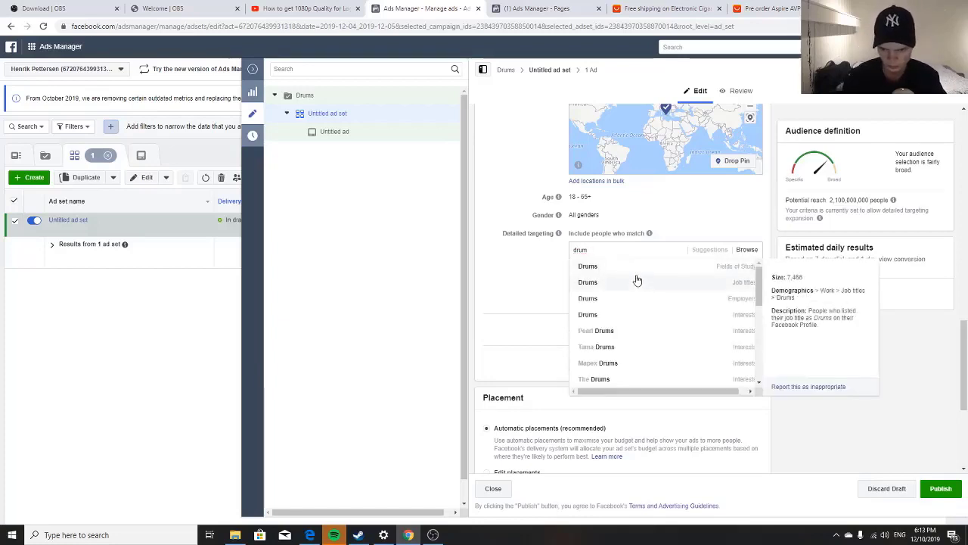
{"action": "type", "text": "s sti"}
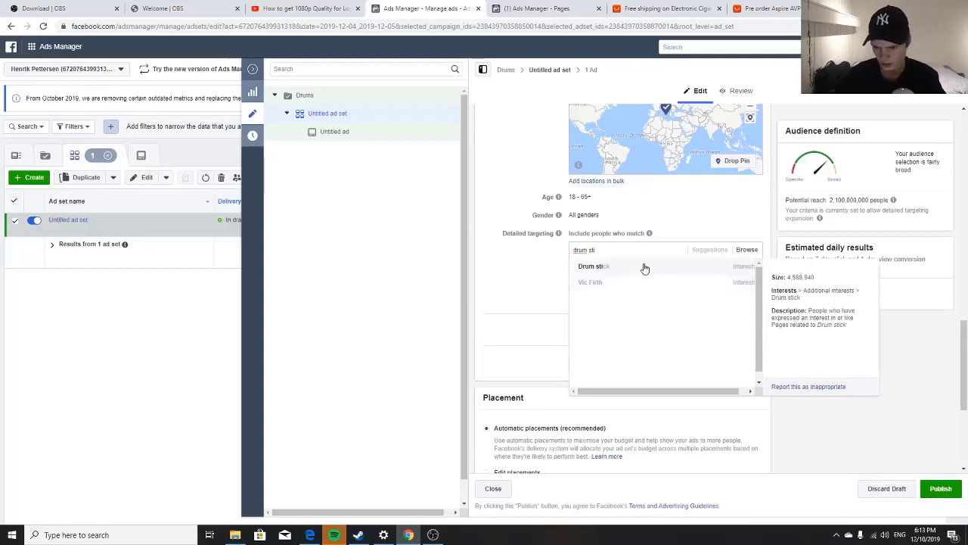
{"action": "left_click", "coordinate": [645, 268]}
{"action": "left_click_drag", "start_coordinate": [659, 265], "coordinate": [579, 276]}
{"action": "key", "text": "ctrl+c"}
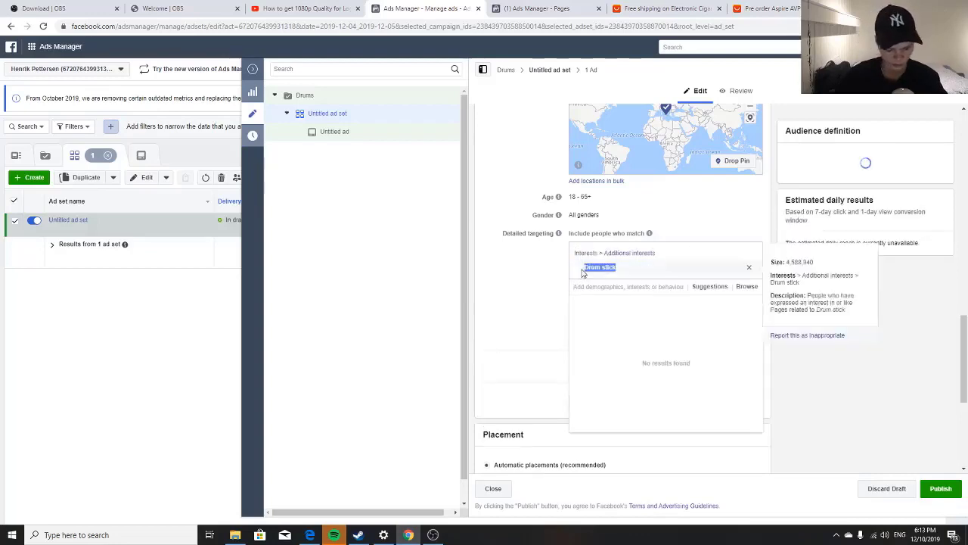
{"action": "scroll", "coordinate": [547, 266], "scroll_direction": "up", "scroll_amount": 10}
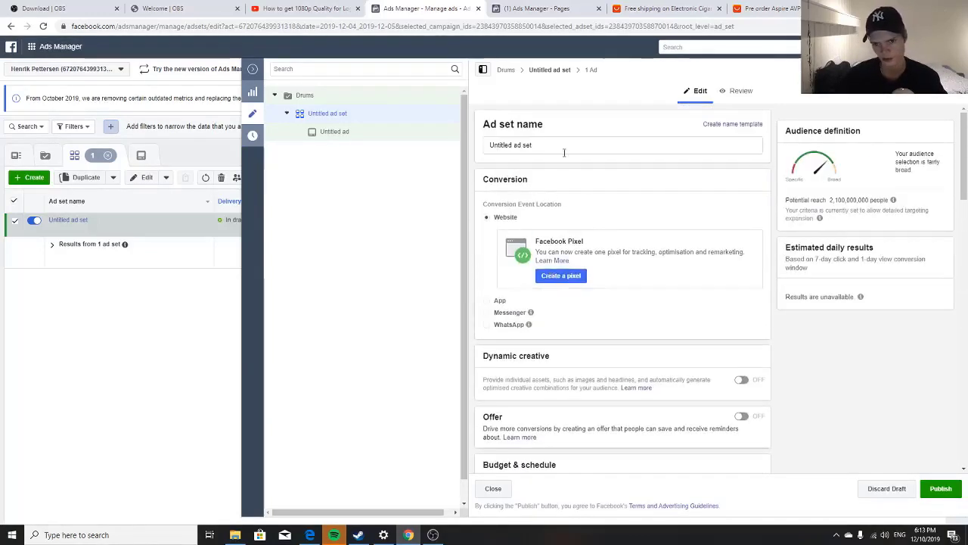
Step: Paste 'Drum stick' over the Untitled ad set name and scroll down the editor
{"action": "triple_click", "coordinate": [562, 145]}
{"action": "key", "text": "ctrl+v"}
{"action": "scroll", "coordinate": [681, 302], "scroll_direction": "down", "scroll_amount": 4}
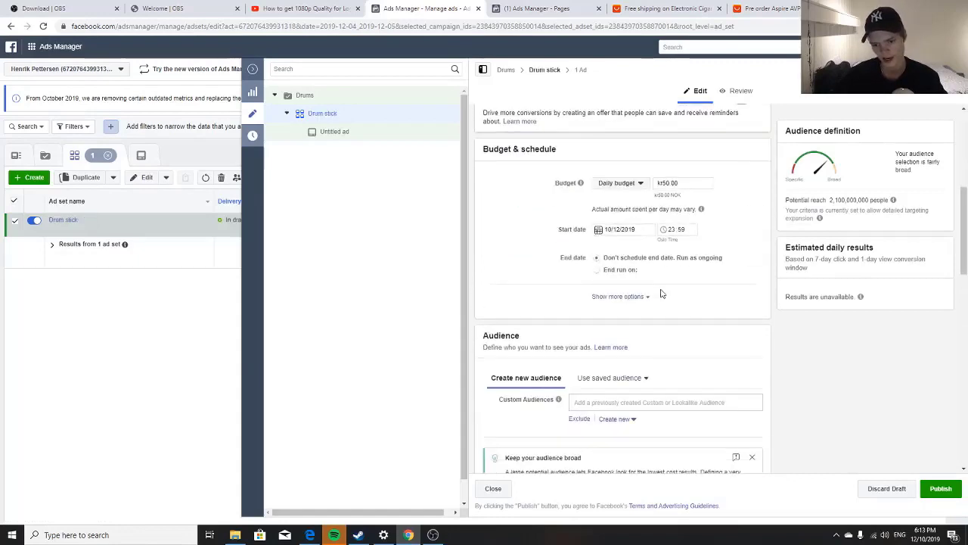
{"action": "scroll", "coordinate": [660, 293], "scroll_direction": "down", "scroll_amount": 5}
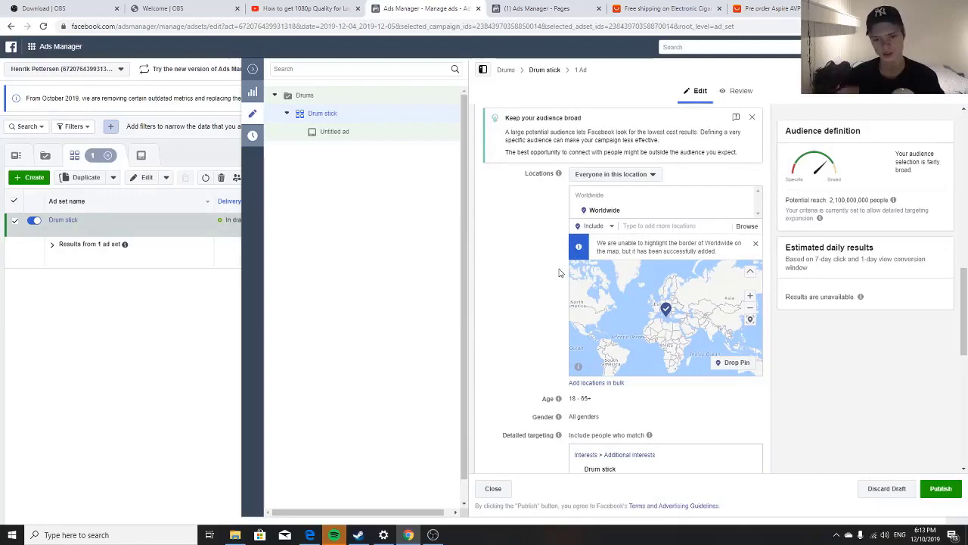
{"action": "scroll", "coordinate": [560, 272], "scroll_direction": "down", "scroll_amount": 2}
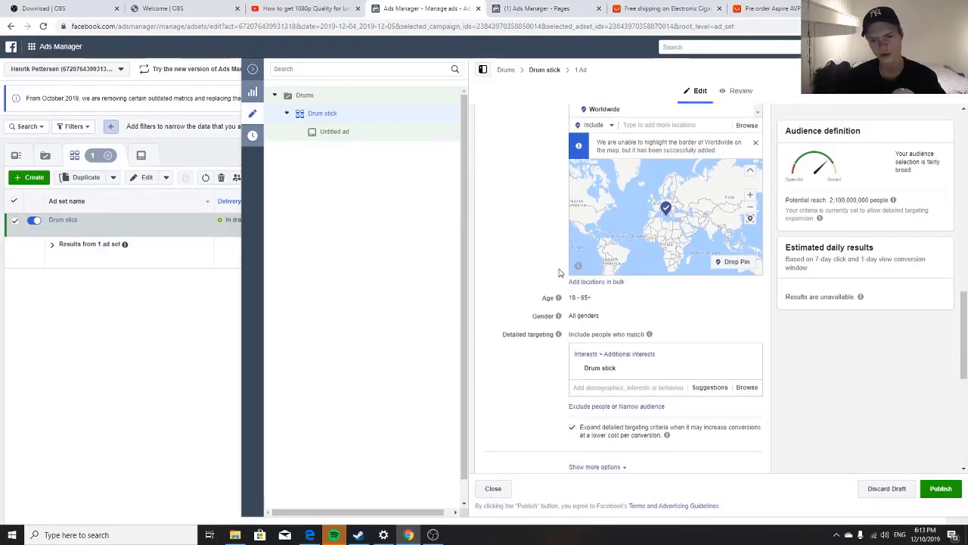
{"action": "scroll", "coordinate": [554, 270], "scroll_direction": "down", "scroll_amount": 3}
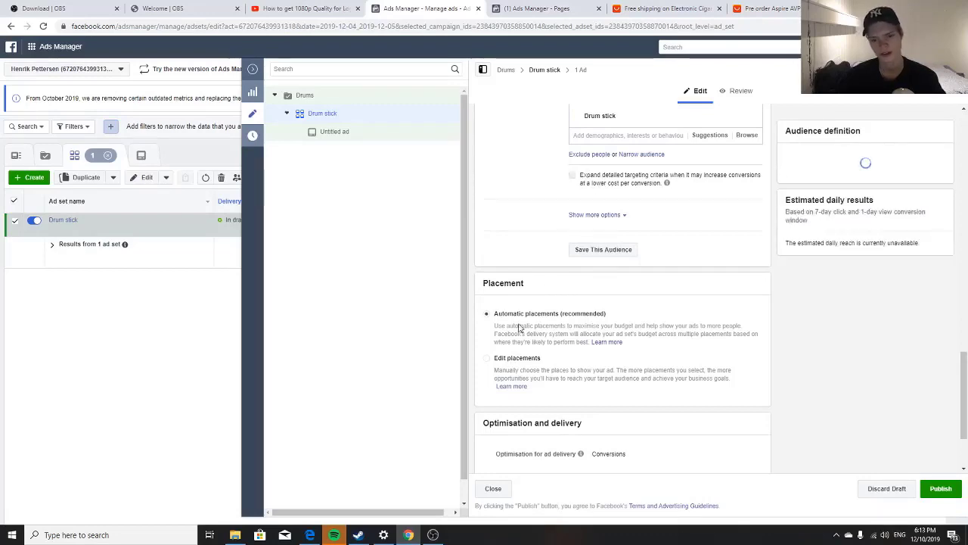
Step: Switch to manual placements and drop the Audience Network and Messenger platforms
{"action": "left_click", "coordinate": [512, 359]}
{"action": "scroll", "coordinate": [529, 311], "scroll_direction": "down", "scroll_amount": 2}
{"action": "scroll", "coordinate": [533, 310], "scroll_direction": "down", "scroll_amount": 3}
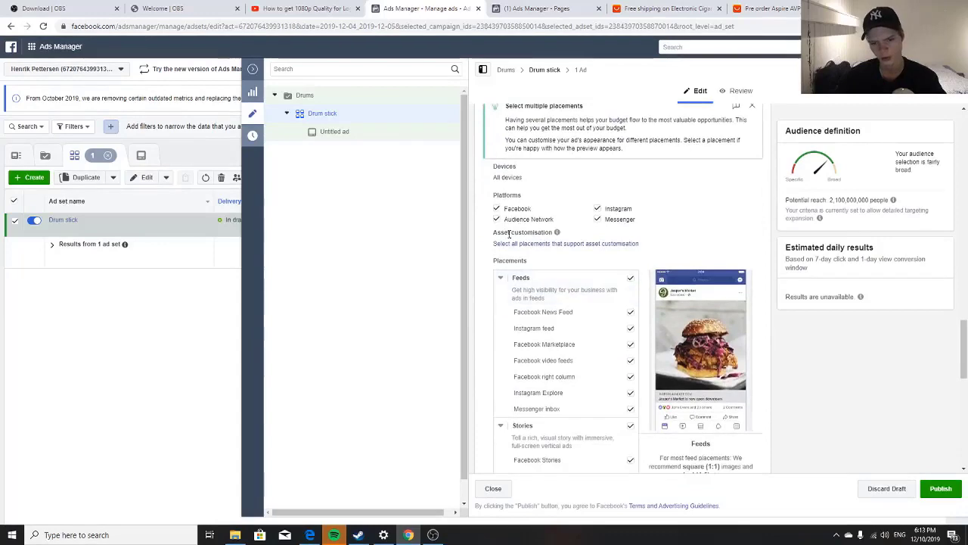
{"action": "left_click", "coordinate": [496, 218]}
{"action": "left_click", "coordinate": [605, 220]}
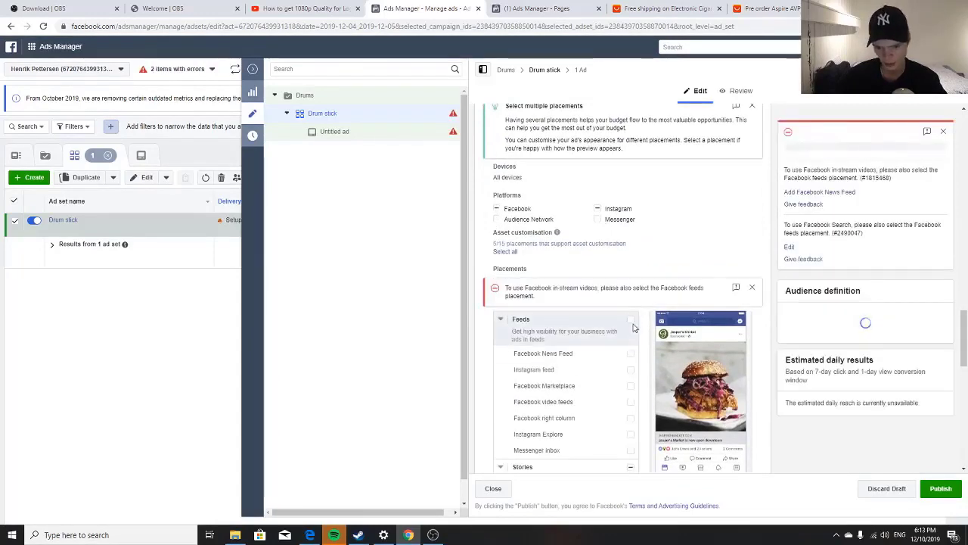
Step: Exclude Facebook Marketplace, video feeds, right column, Instagram Explore and Messenger inbox placements
{"action": "left_click", "coordinate": [630, 344]}
{"action": "left_click", "coordinate": [630, 361]}
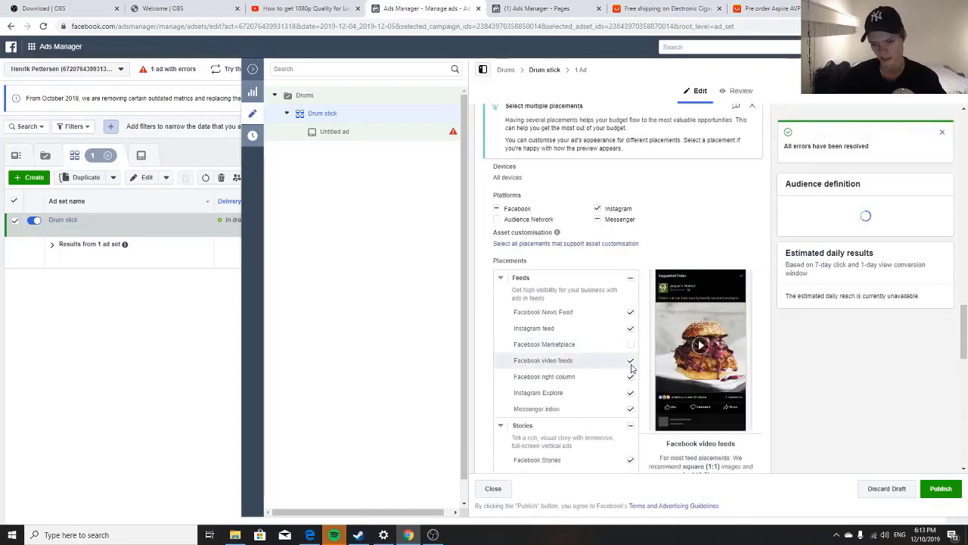
{"action": "left_click", "coordinate": [631, 395]}
{"action": "left_click", "coordinate": [632, 416]}
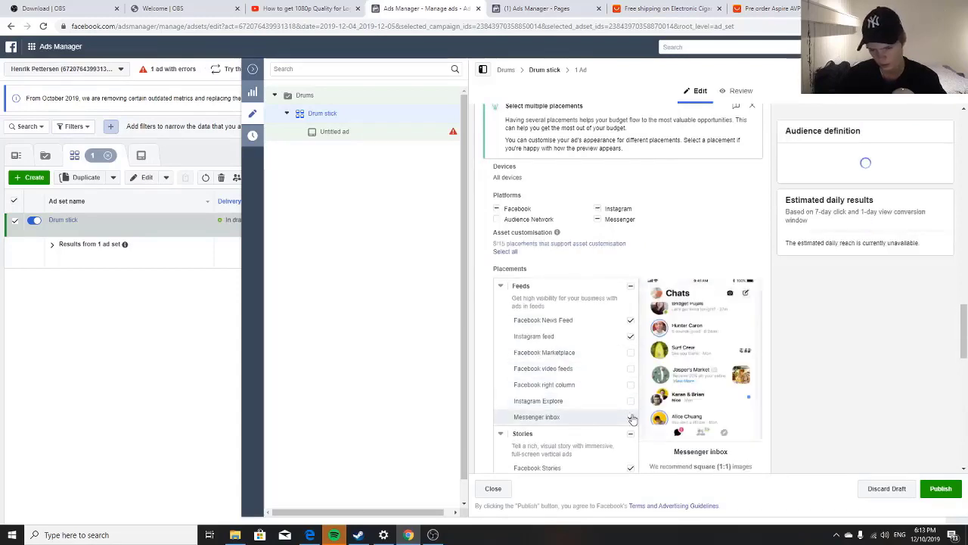
Step: Exclude Stories, Facebook in-stream videos, search results and Audience Network in-stream videos placements
{"action": "left_click", "coordinate": [633, 437]}
{"action": "scroll", "coordinate": [630, 393], "scroll_direction": "down", "scroll_amount": 3}
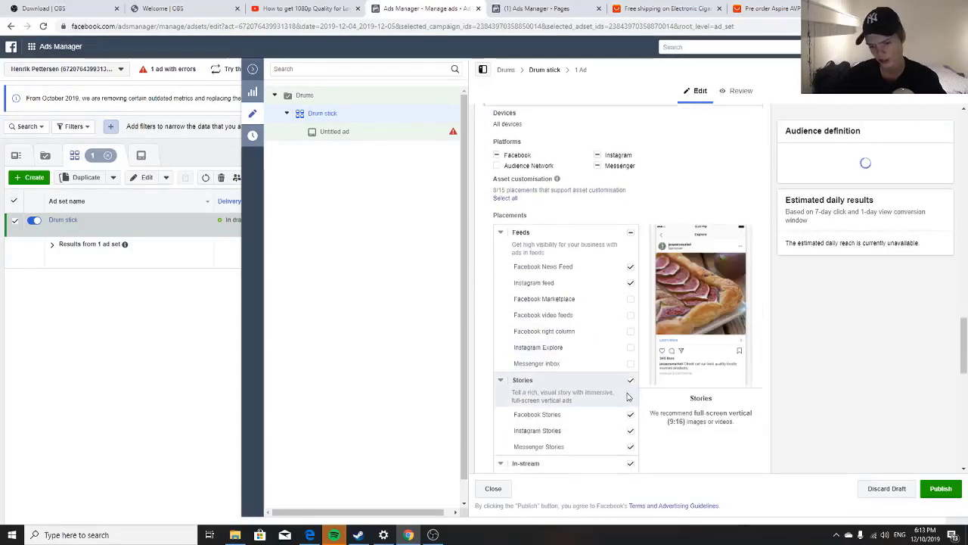
{"action": "left_click", "coordinate": [631, 285]}
{"action": "left_click", "coordinate": [630, 365]}
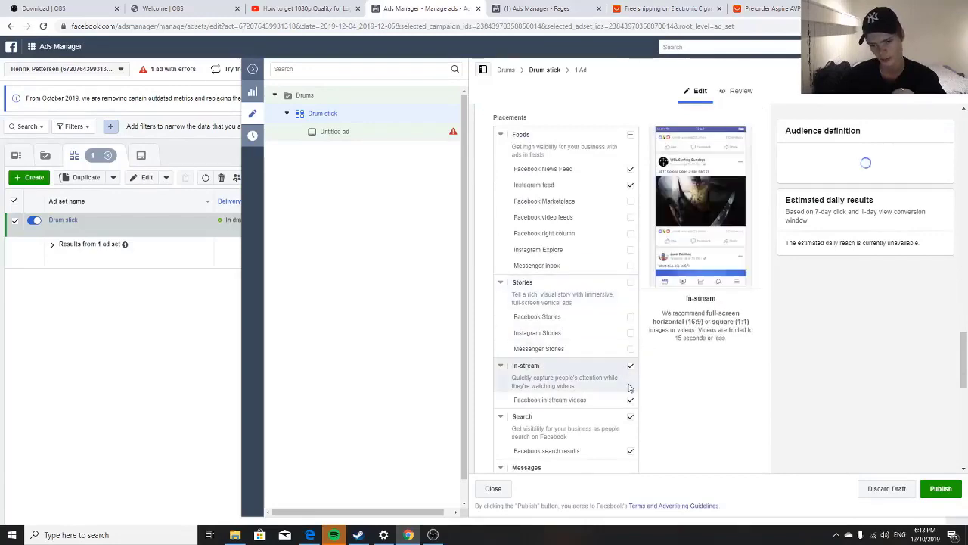
{"action": "left_click", "coordinate": [630, 416]}
{"action": "scroll", "coordinate": [624, 386], "scroll_direction": "down", "scroll_amount": 2}
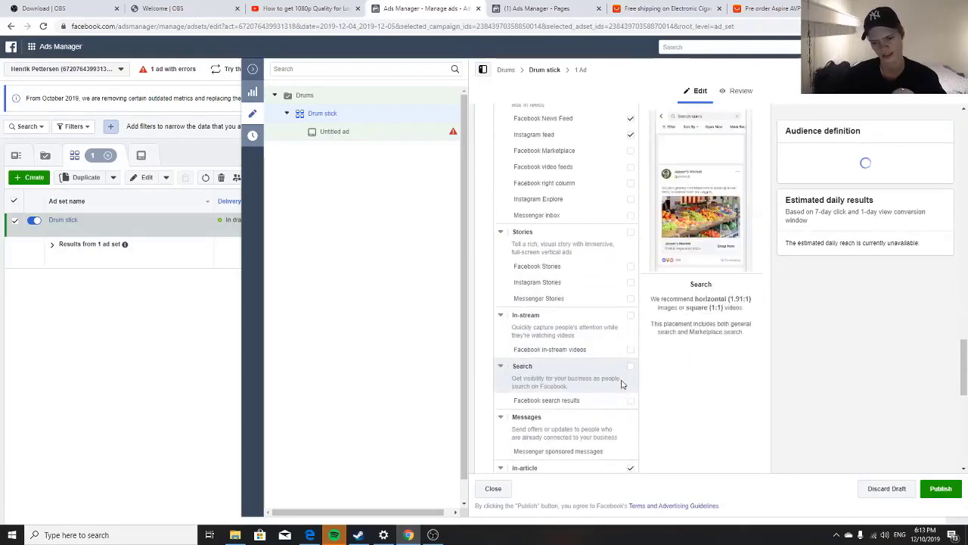
{"action": "scroll", "coordinate": [616, 394], "scroll_direction": "down", "scroll_amount": 3}
{"action": "left_click", "coordinate": [618, 391]}
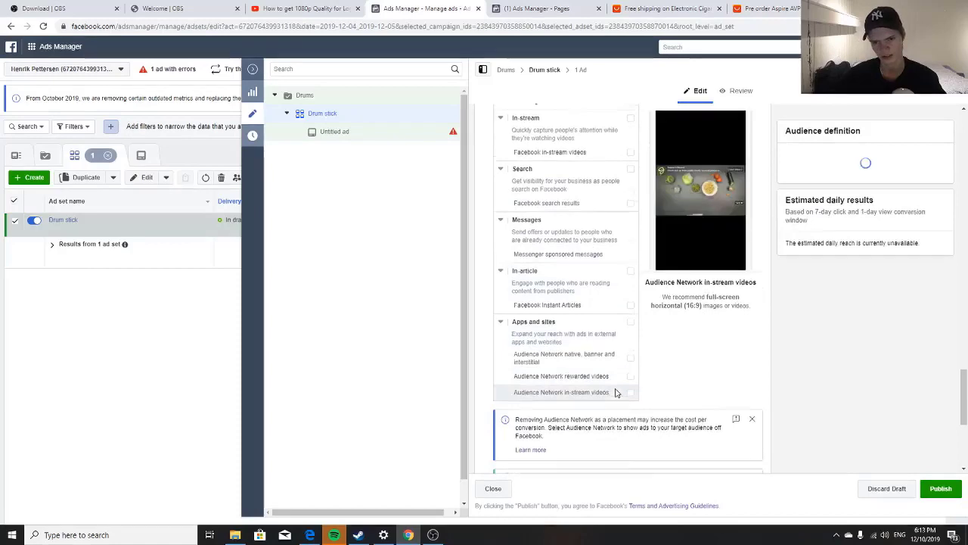
{"action": "scroll", "coordinate": [648, 369], "scroll_direction": "up", "scroll_amount": 6}
{"action": "scroll", "coordinate": [649, 368], "scroll_direction": "down", "scroll_amount": 10}
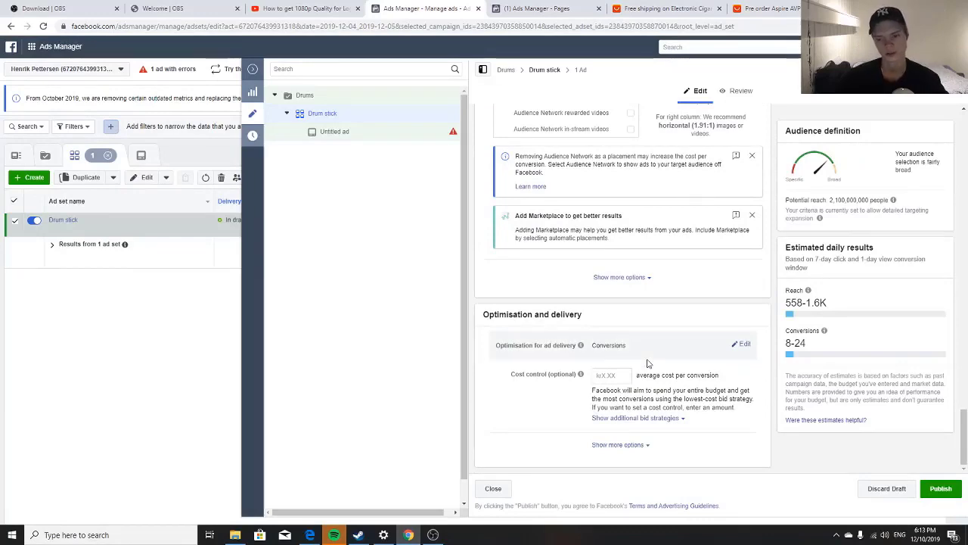
Step: Review the Audience and Placement settings and dismiss the 'Select multiple placements' tip
{"action": "scroll", "coordinate": [647, 363], "scroll_direction": "up", "scroll_amount": 8}
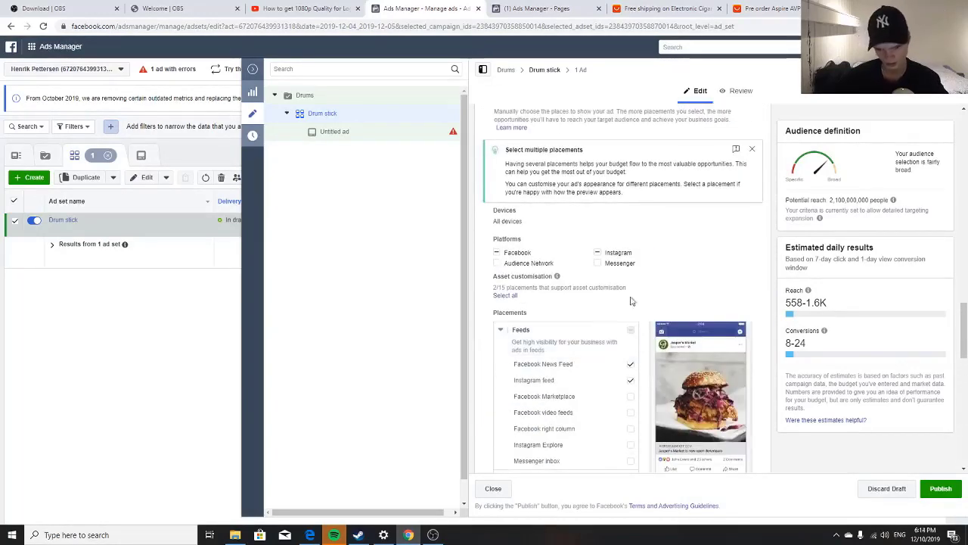
{"action": "scroll", "coordinate": [631, 301], "scroll_direction": "up", "scroll_amount": 5}
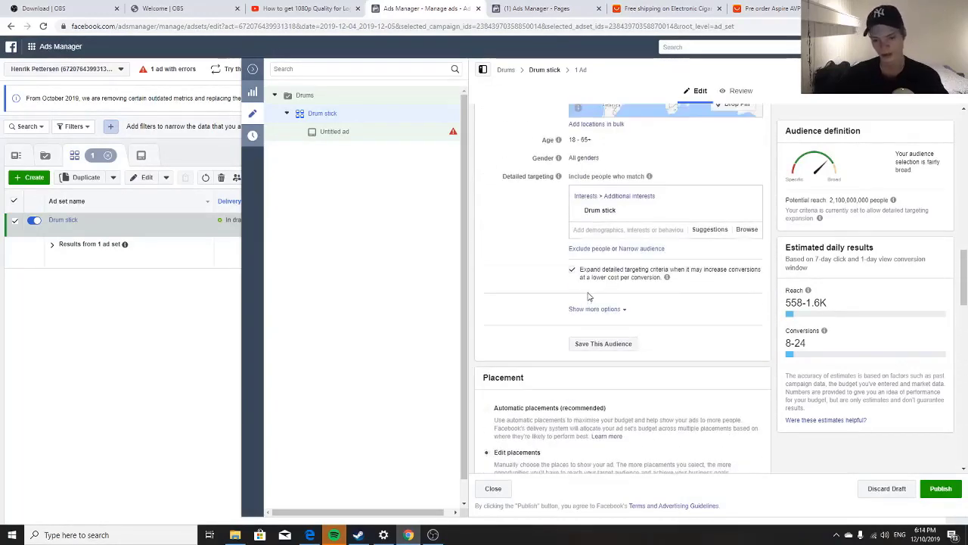
{"action": "scroll", "coordinate": [588, 297], "scroll_direction": "down", "scroll_amount": 3}
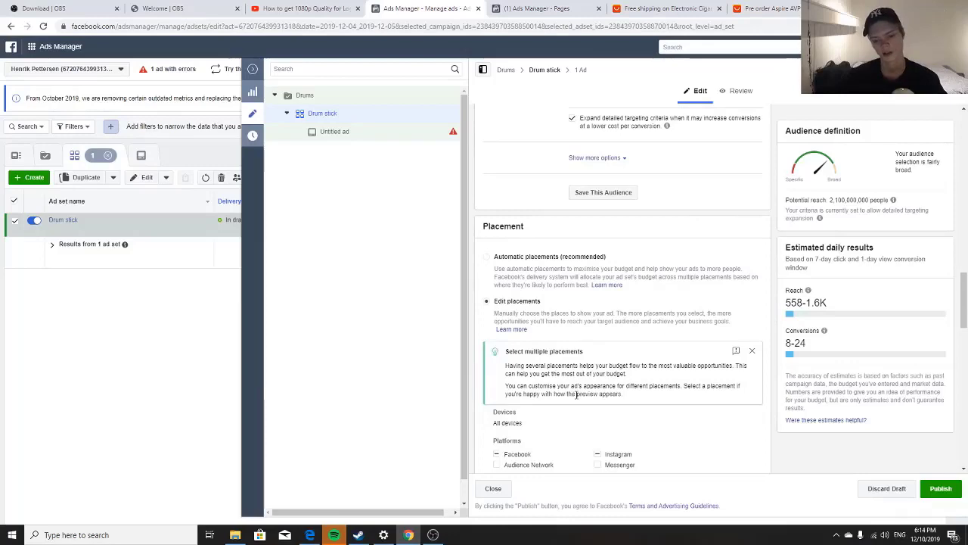
{"action": "scroll", "coordinate": [573, 391], "scroll_direction": "down", "scroll_amount": 1}
{"action": "mouse_move", "coordinate": [808, 290]}
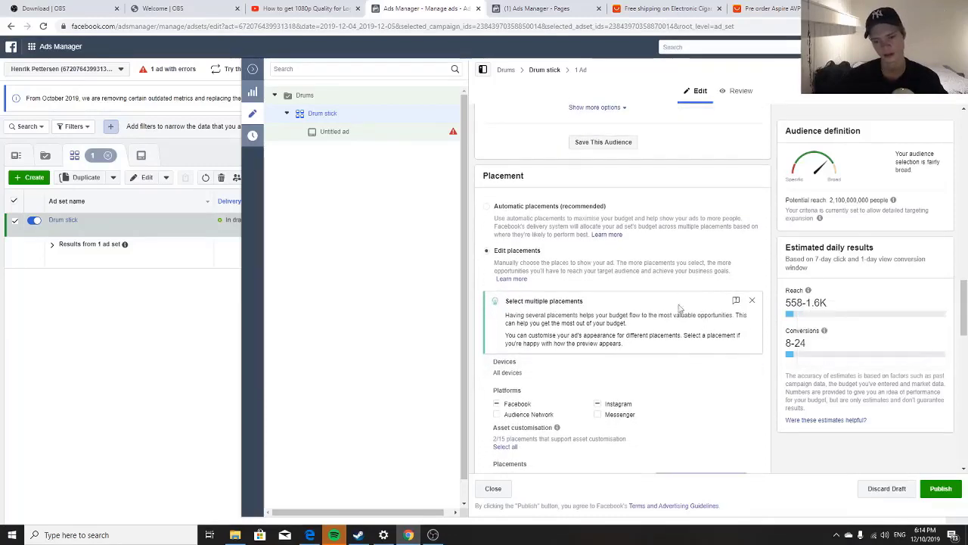
{"action": "left_click", "coordinate": [752, 301]}
Step: Scroll back through the editor checking the kr50.00 daily budget and reach estimates
{"action": "scroll", "coordinate": [662, 269], "scroll_direction": "up", "scroll_amount": 3}
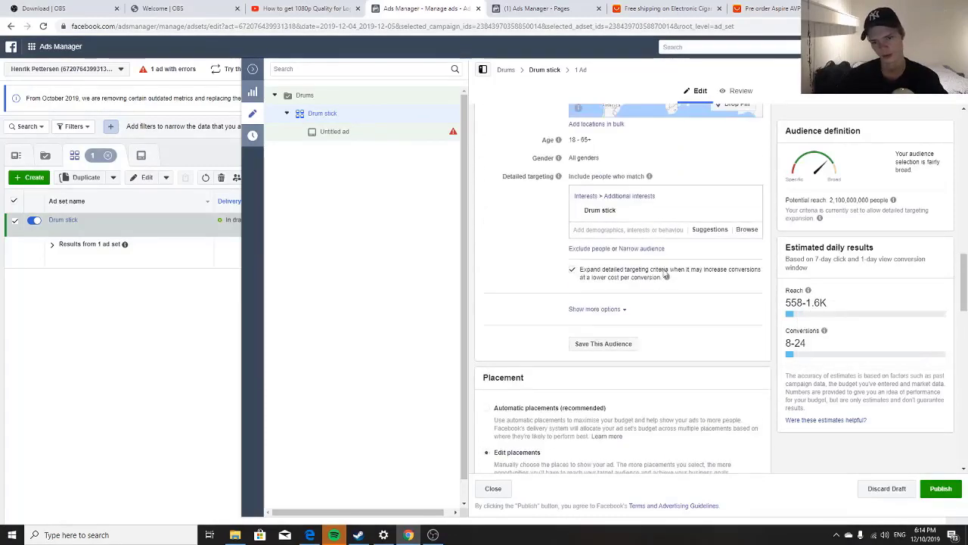
{"action": "scroll", "coordinate": [542, 205], "scroll_direction": "up", "scroll_amount": 3}
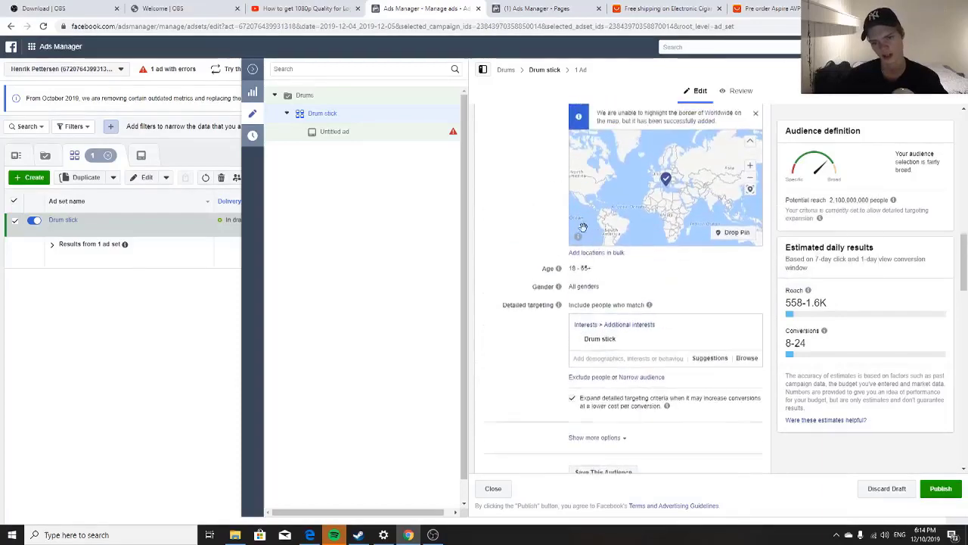
{"action": "scroll", "coordinate": [544, 265], "scroll_direction": "up", "scroll_amount": 2}
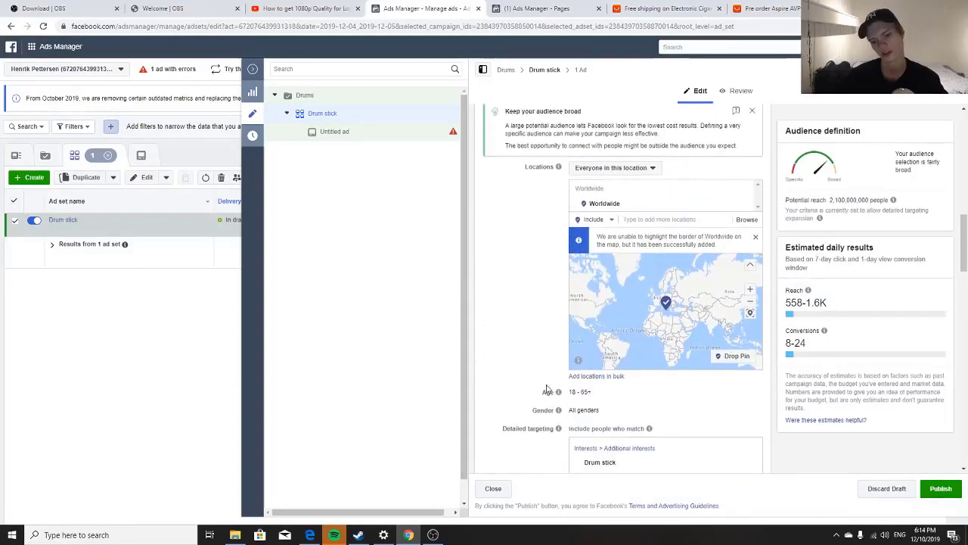
{"action": "scroll", "coordinate": [544, 325], "scroll_direction": "up", "scroll_amount": 2}
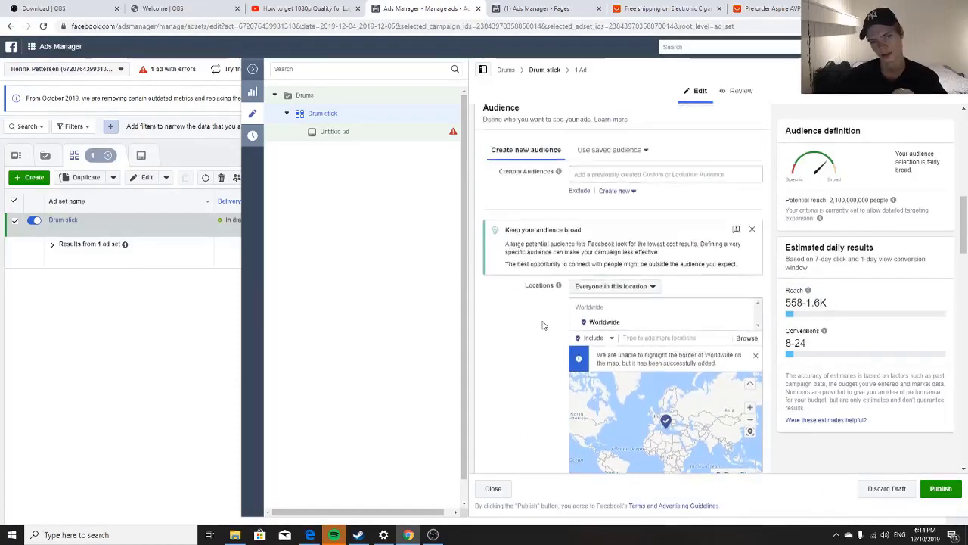
{"action": "scroll", "coordinate": [543, 325], "scroll_direction": "up", "scroll_amount": 1}
{"action": "scroll", "coordinate": [542, 325], "scroll_direction": "down", "scroll_amount": 1}
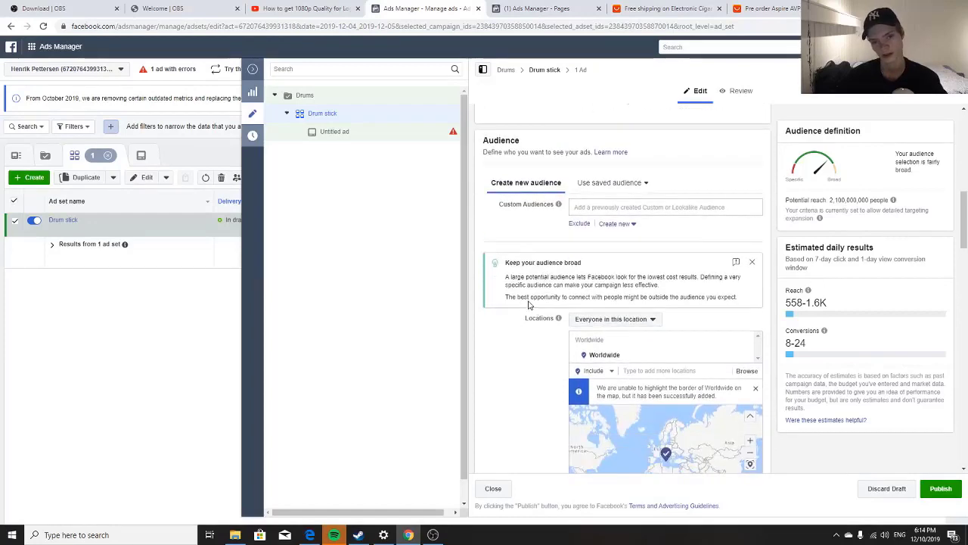
{"action": "scroll", "coordinate": [529, 317], "scroll_direction": "down", "scroll_amount": 1}
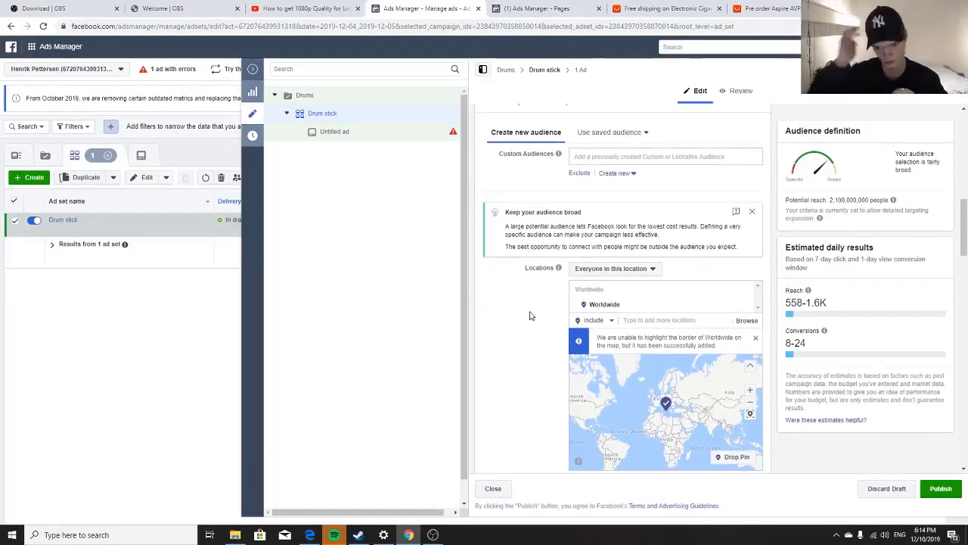
{"action": "scroll", "coordinate": [530, 316], "scroll_direction": "up", "scroll_amount": 8}
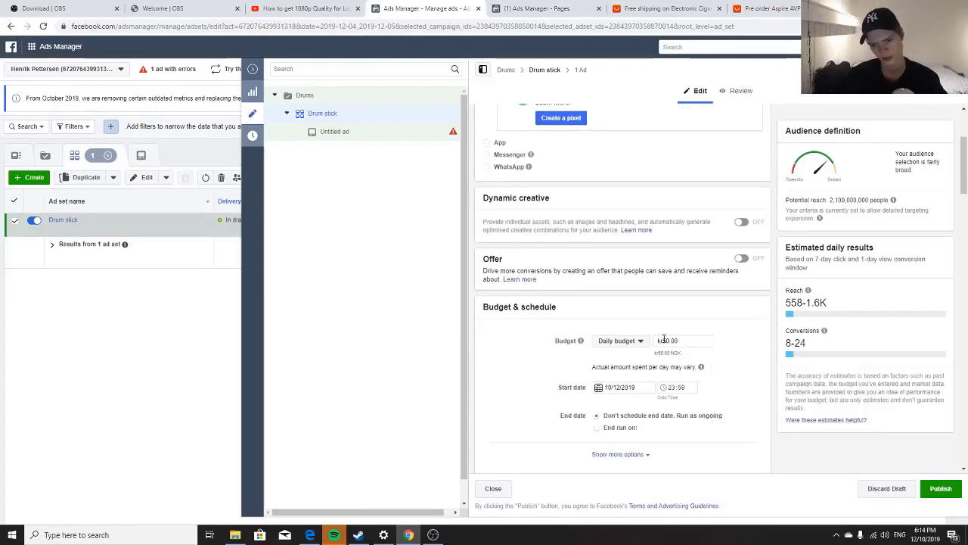
{"action": "scroll", "coordinate": [700, 328], "scroll_direction": "up", "scroll_amount": 3}
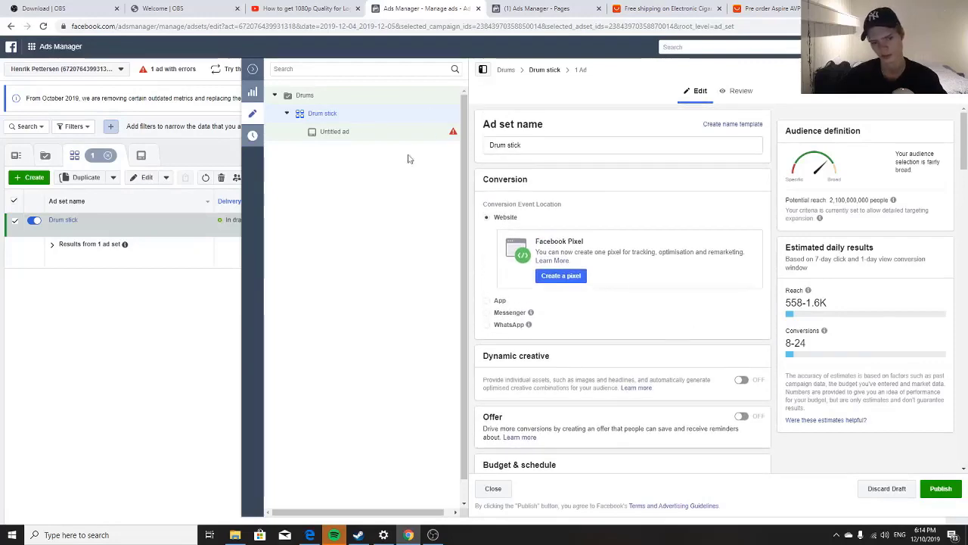
Step: Publish Drum stick, continue past the ad account setup dialog, and collapse the editor
{"action": "left_click", "coordinate": [941, 488]}
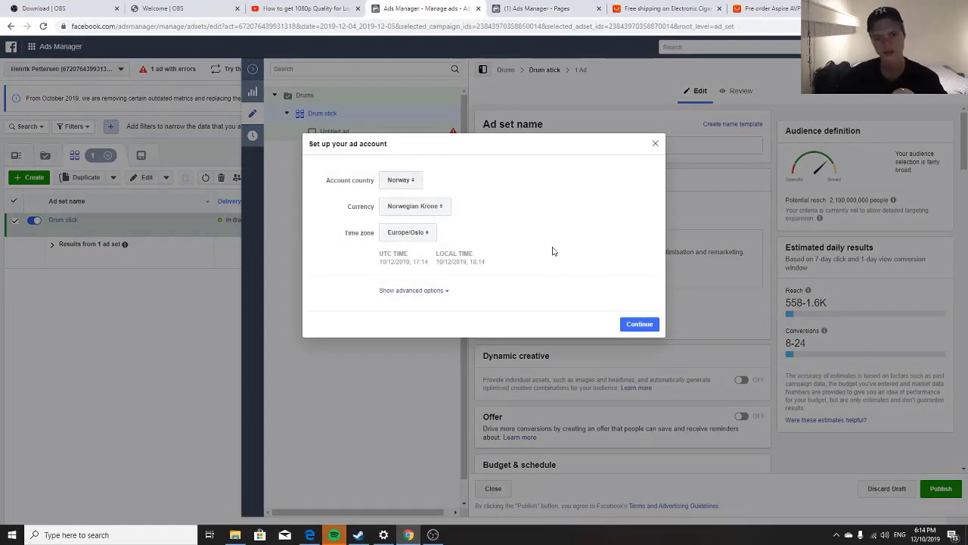
{"action": "left_click", "coordinate": [639, 324]}
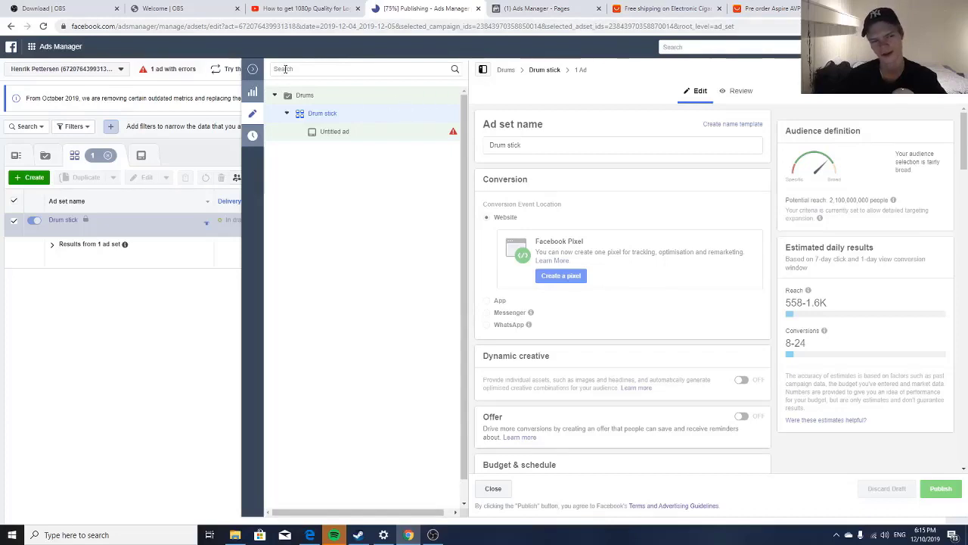
{"action": "left_click", "coordinate": [252, 68]}
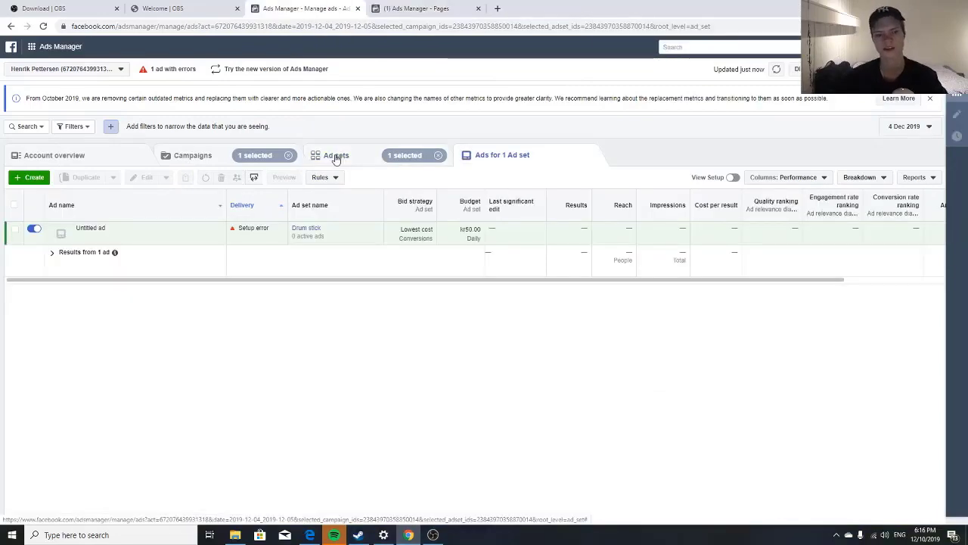
Step: Duplicate the Untitled ad within the original campaign
{"action": "mouse_move", "coordinate": [119, 241]}
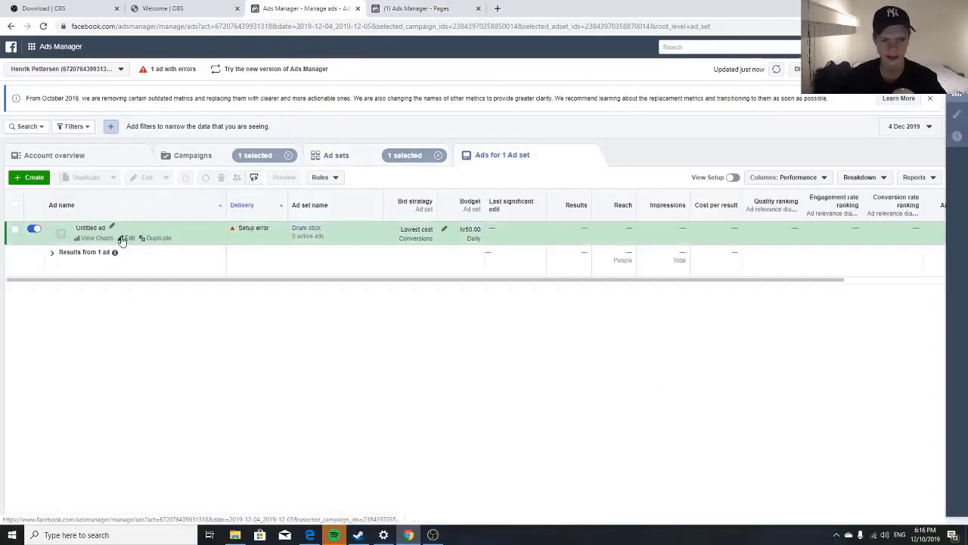
{"action": "left_click", "coordinate": [152, 239]}
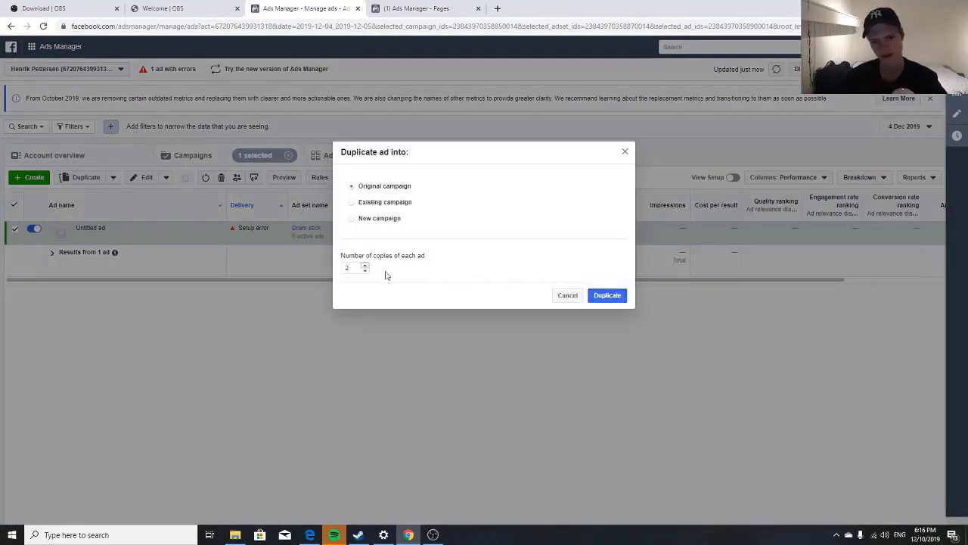
{"action": "left_click", "coordinate": [612, 295]}
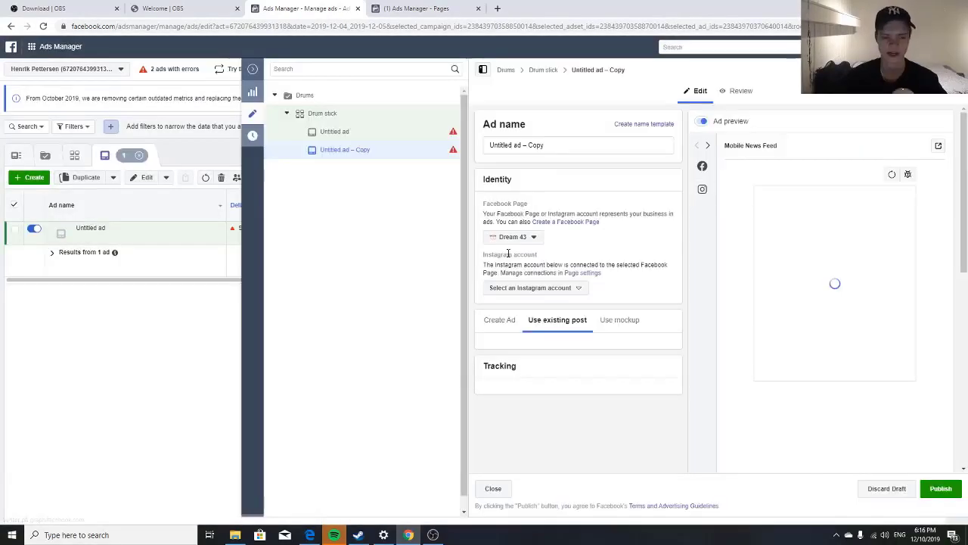
{"action": "scroll", "coordinate": [535, 335], "scroll_direction": "down", "scroll_amount": 1}
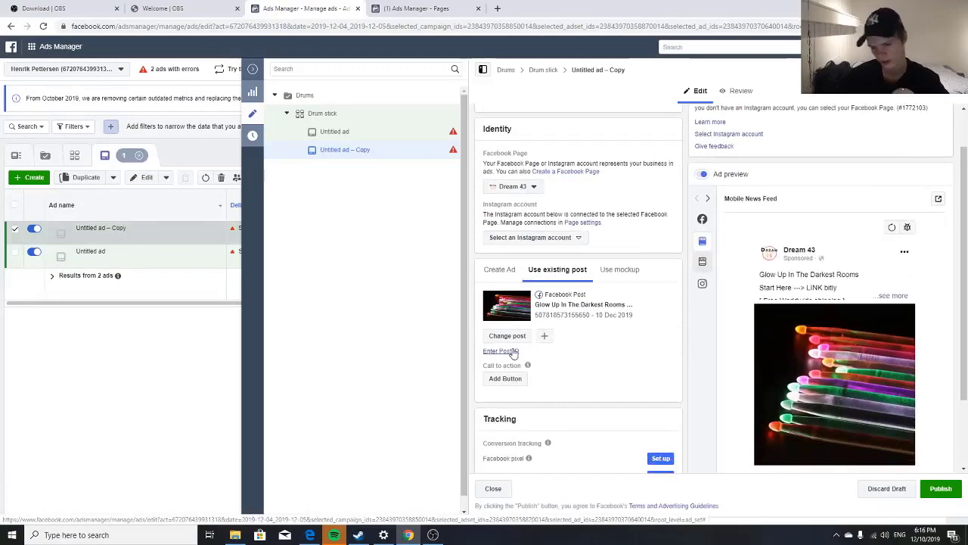
Step: Give the copy the second Glow Up In The Darkest Rooms post by its copied post ID
{"action": "left_click", "coordinate": [512, 350]}
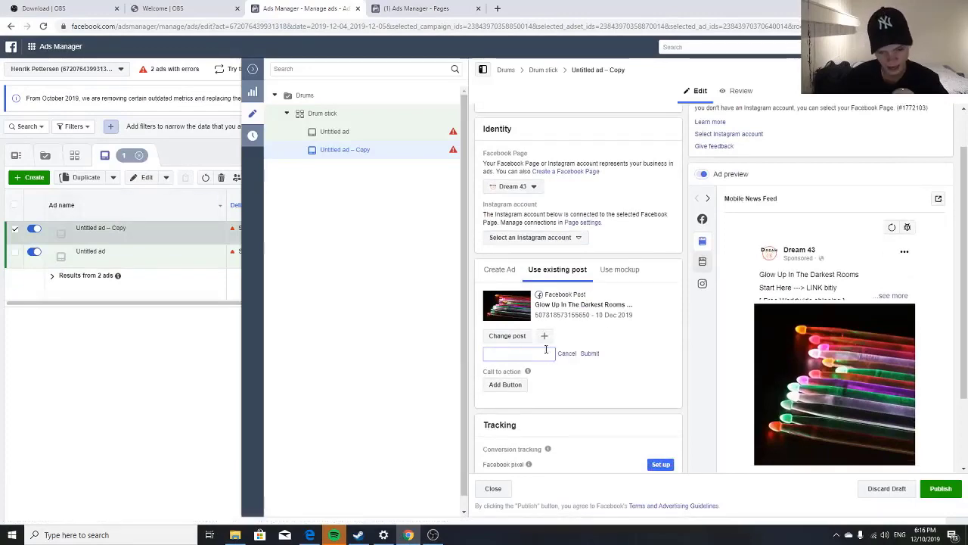
{"action": "left_click", "coordinate": [416, 9]}
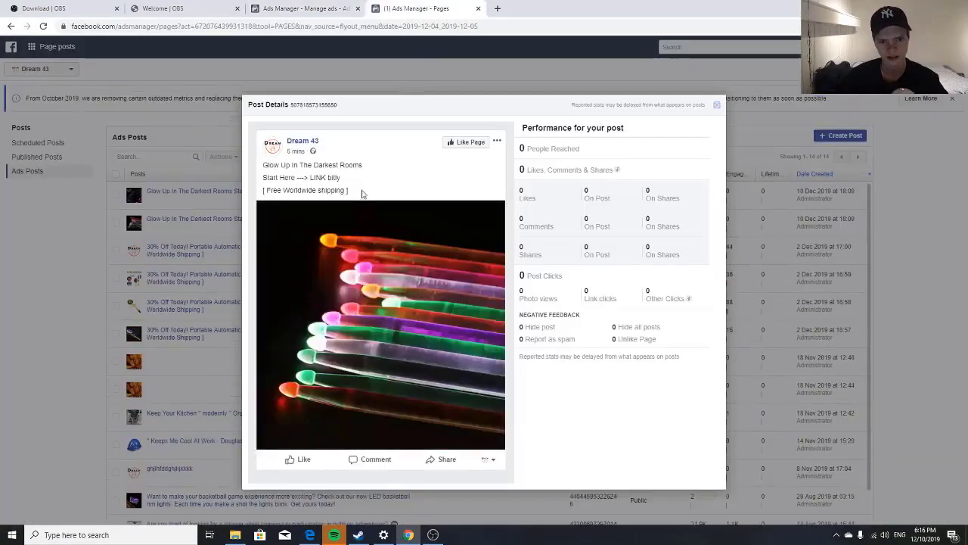
{"action": "left_click", "coordinate": [201, 127]}
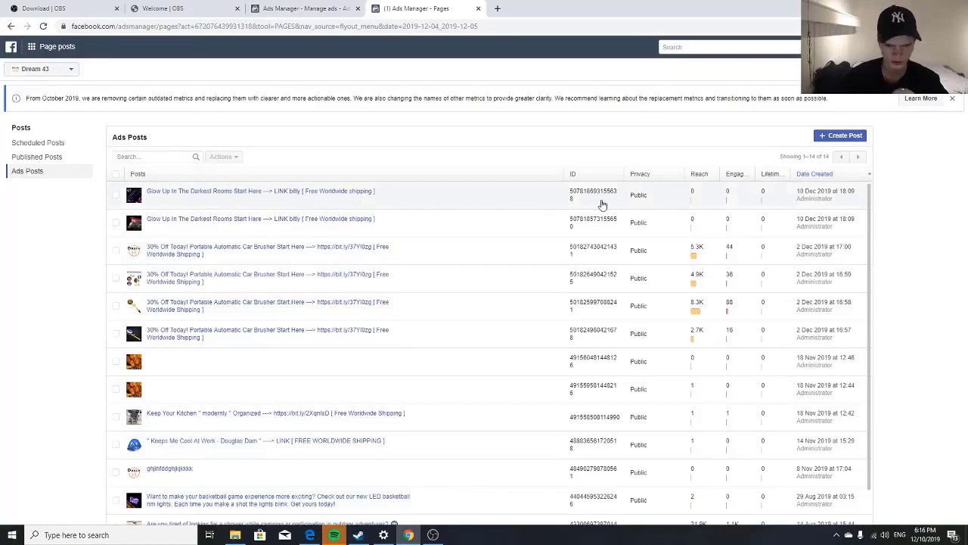
{"action": "left_click_drag", "start_coordinate": [602, 204], "coordinate": [573, 196]}
{"action": "key", "text": "ctrl+c"}
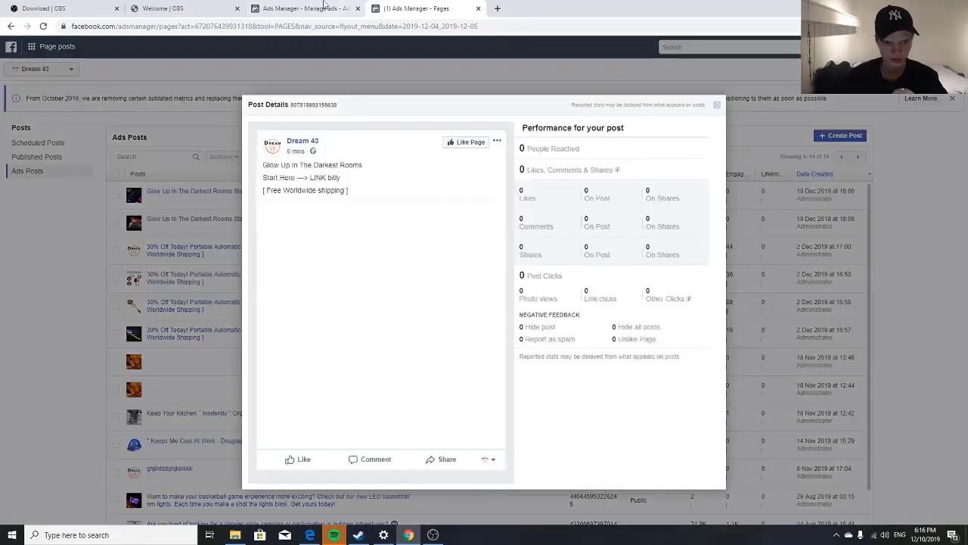
{"action": "key", "text": "ctrl+shift+Tab"}
{"action": "key", "text": "ctrl+v"}
{"action": "left_click", "coordinate": [589, 354]}
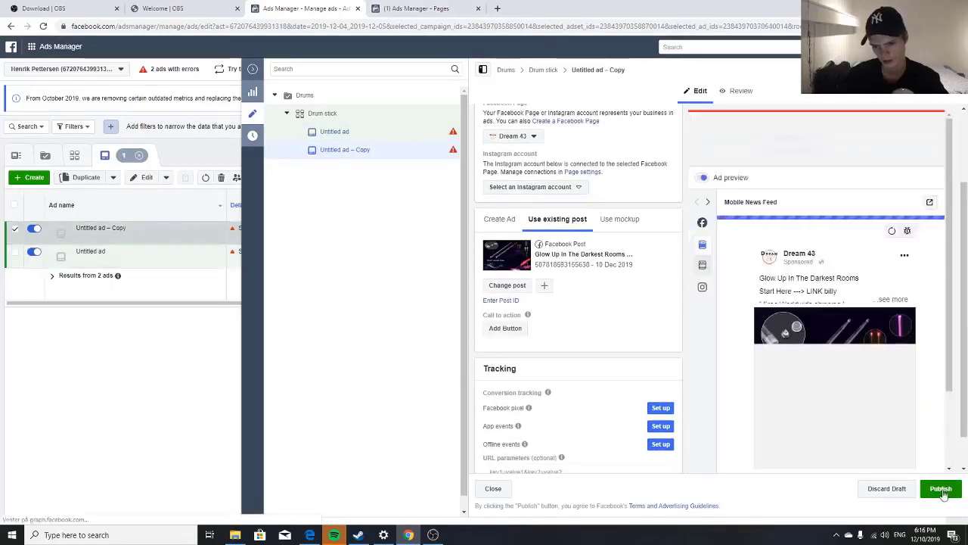
{"action": "left_click", "coordinate": [504, 327]}
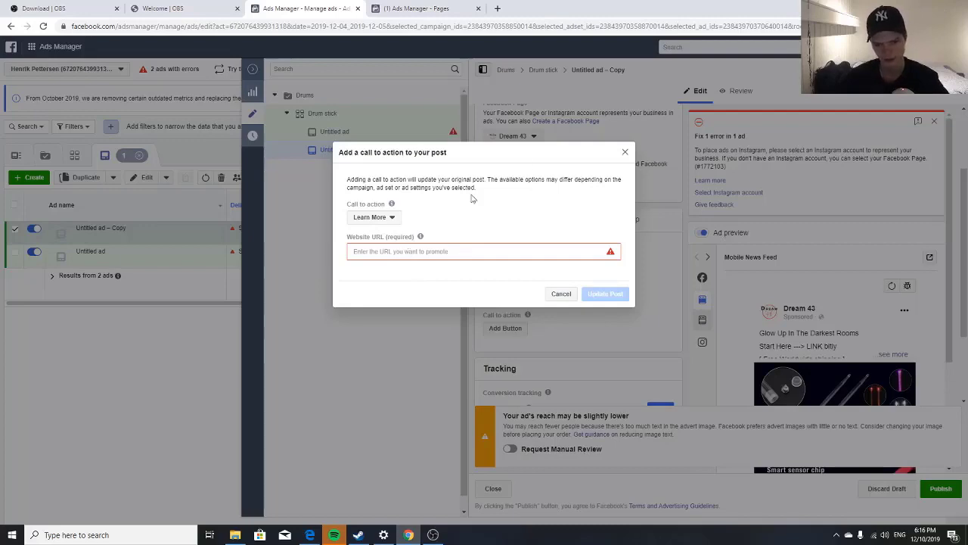
{"action": "left_click", "coordinate": [626, 153]}
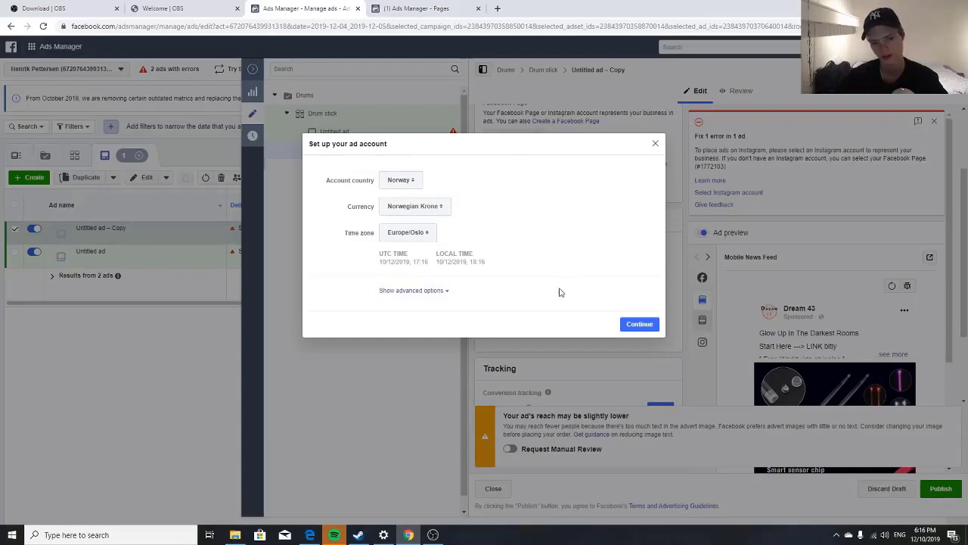
{"action": "left_click", "coordinate": [640, 324]}
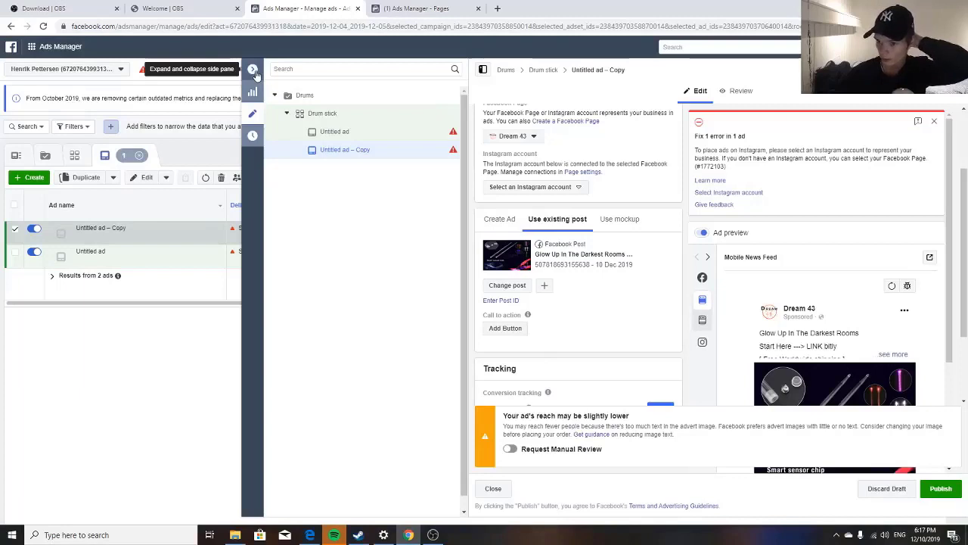
Step: Duplicate the Drum stick ad set into the same campaign from the Ad sets list
{"action": "left_click", "coordinate": [256, 73]}
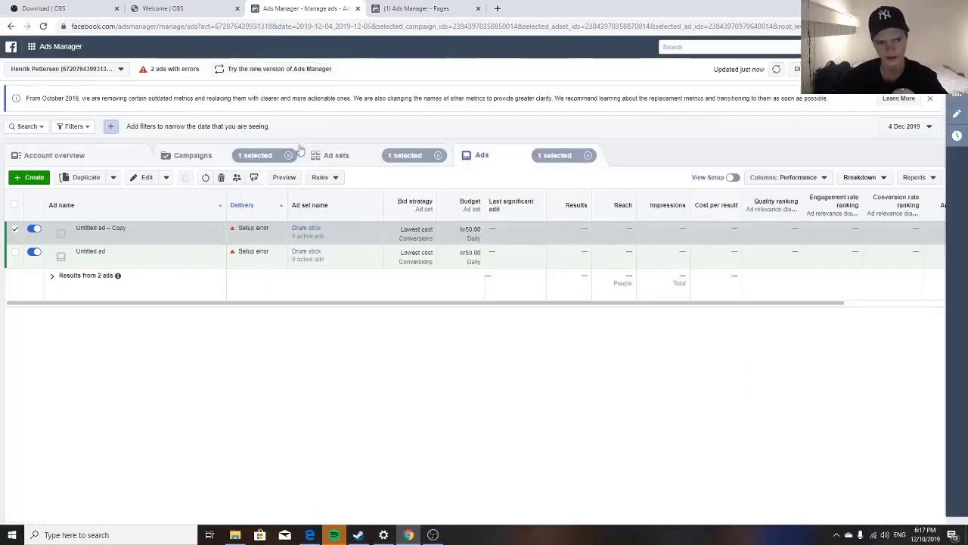
{"action": "left_click", "coordinate": [335, 156]}
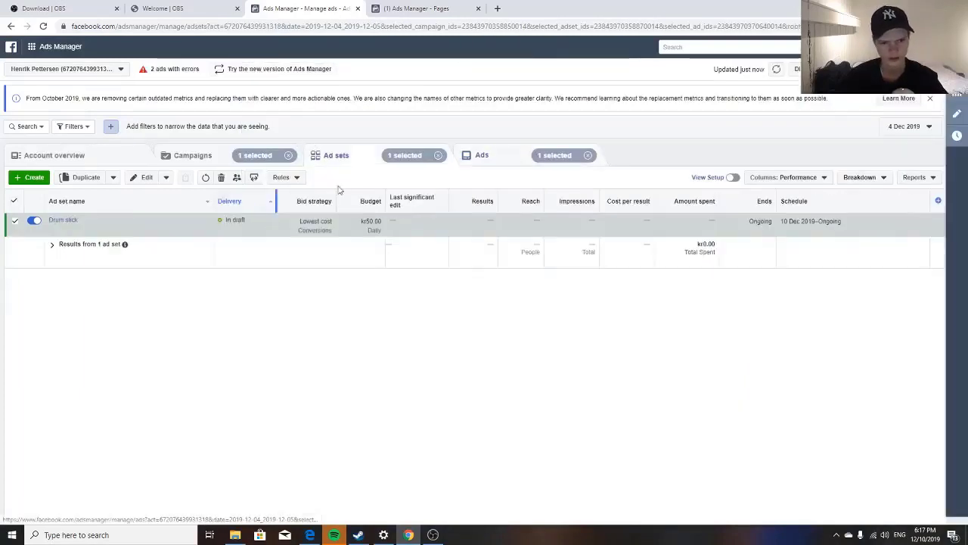
{"action": "left_click", "coordinate": [488, 159]}
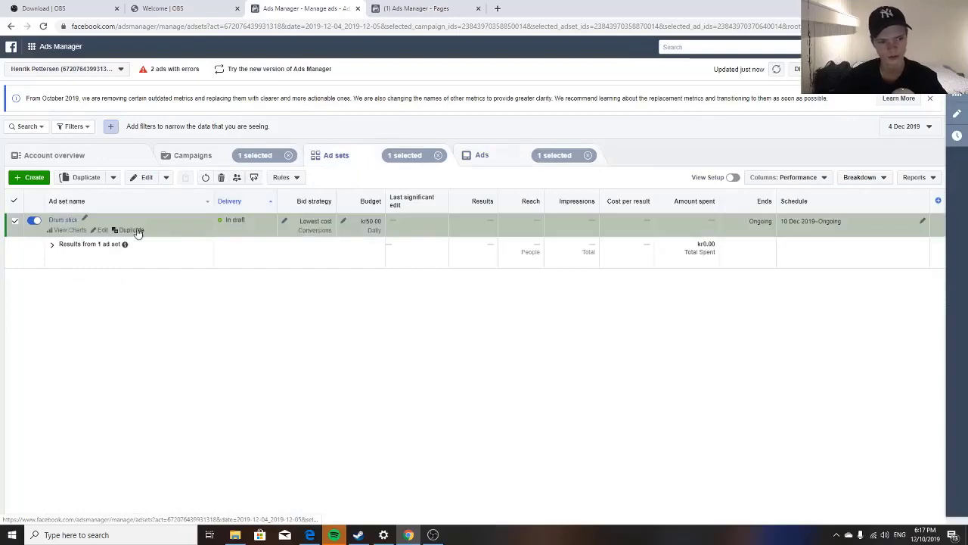
{"action": "left_click", "coordinate": [128, 228]}
{"action": "left_click", "coordinate": [615, 310]}
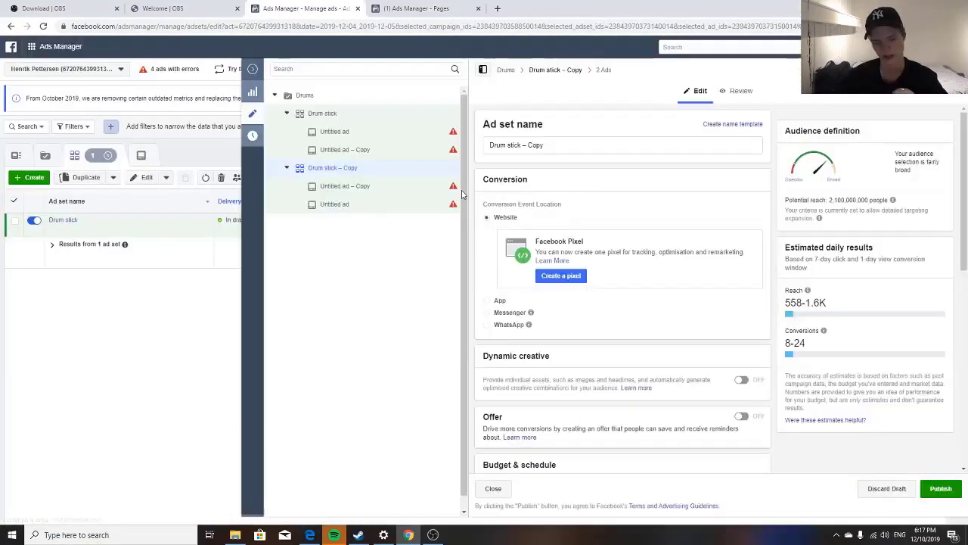
{"action": "scroll", "coordinate": [529, 227], "scroll_direction": "down", "scroll_amount": 1}
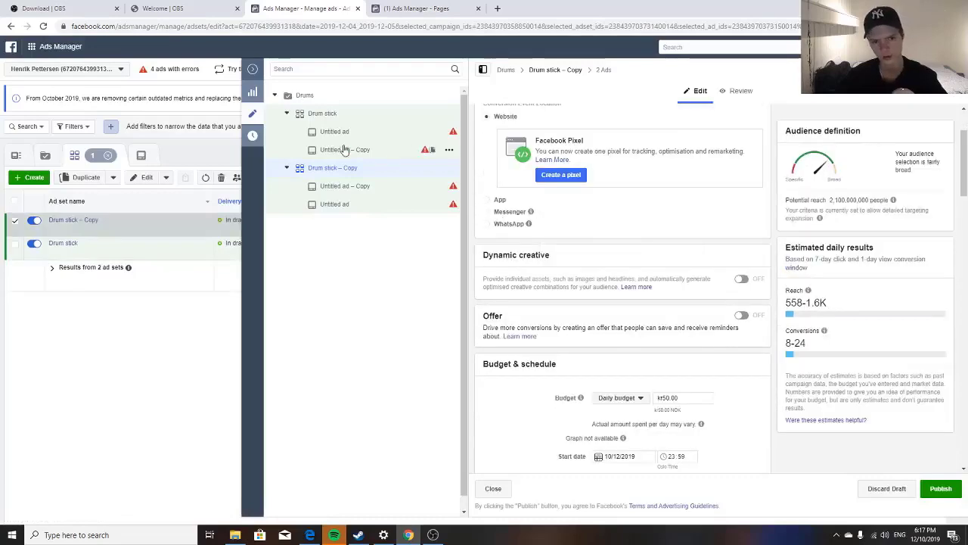
{"action": "scroll", "coordinate": [501, 210], "scroll_direction": "down", "scroll_amount": 3}
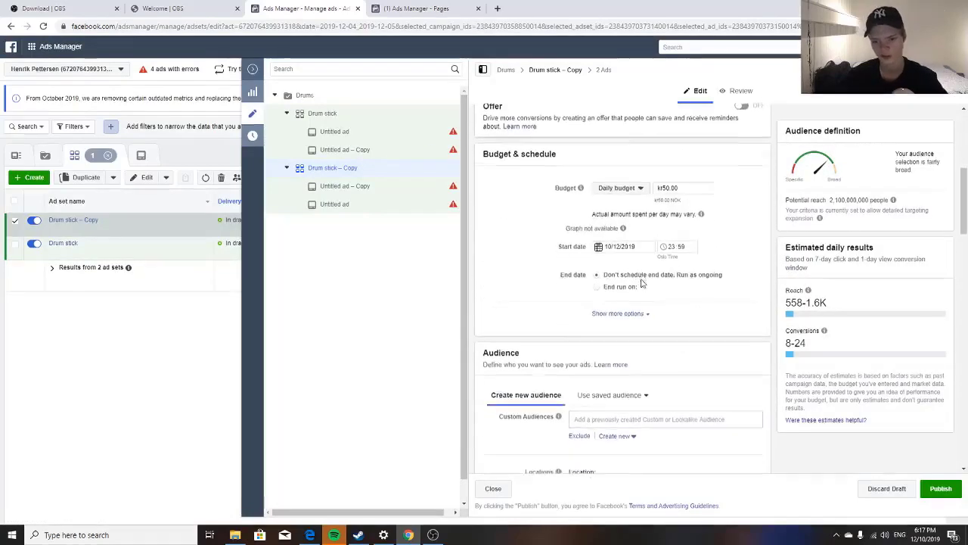
{"action": "scroll", "coordinate": [642, 281], "scroll_direction": "down", "scroll_amount": 5}
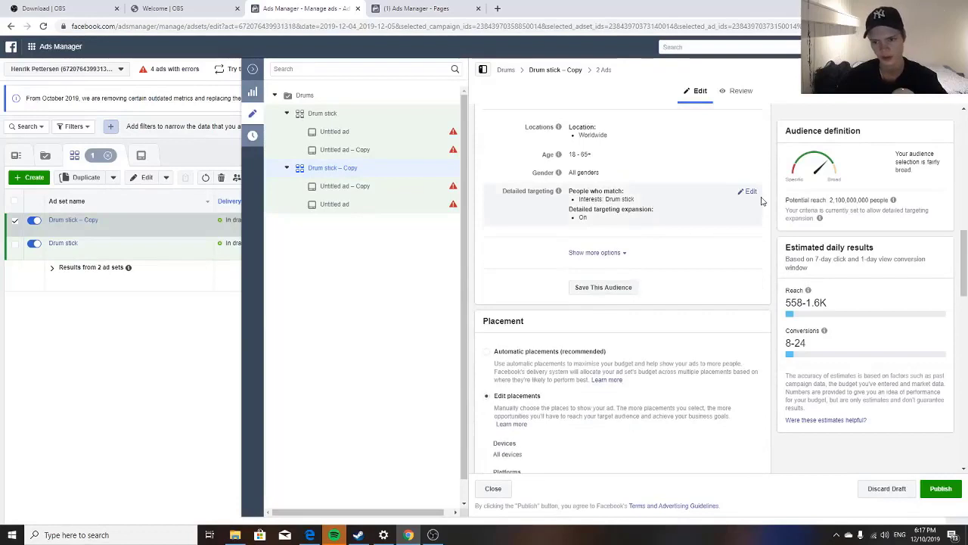
Step: Replace the copy's Drum stick interest with the Drums interest in detailed targeting
{"action": "left_click", "coordinate": [750, 194]}
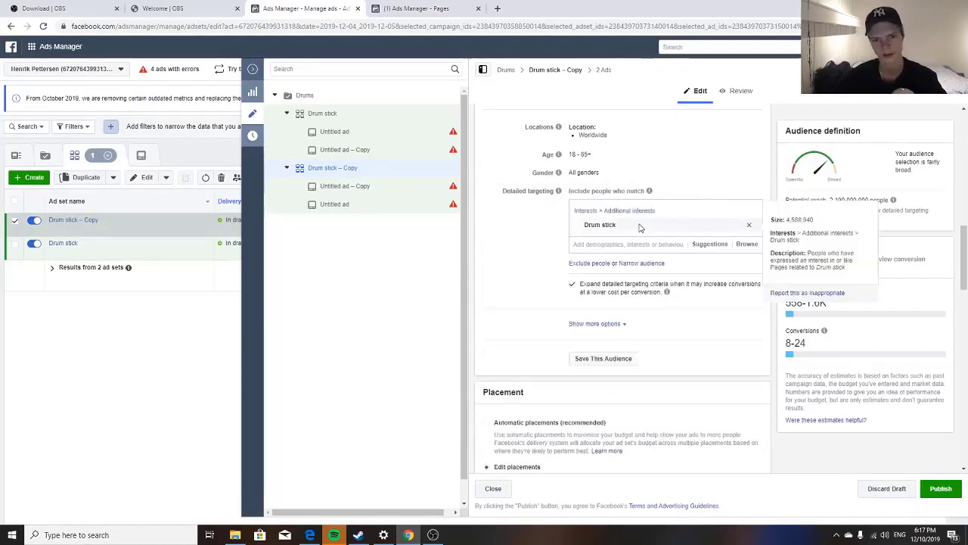
{"action": "left_click", "coordinate": [748, 228]}
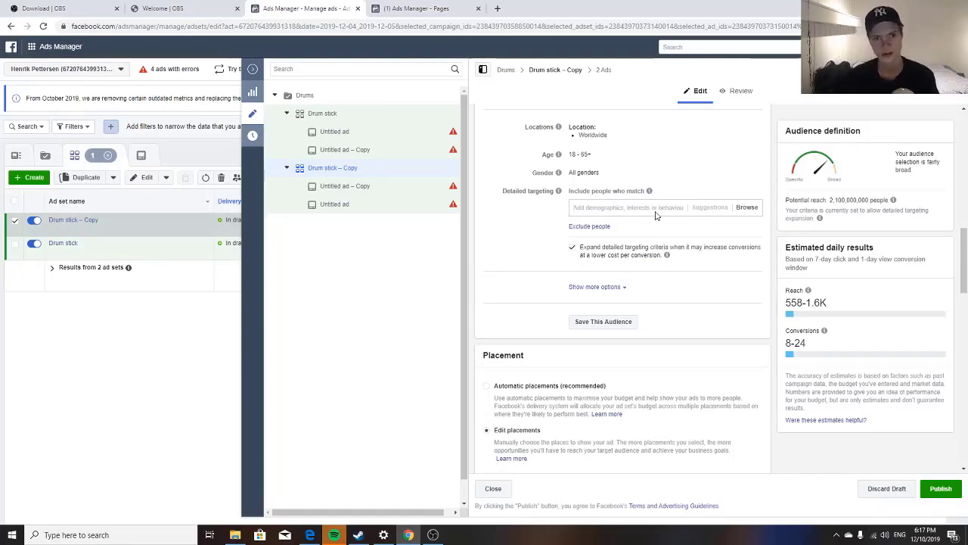
{"action": "type", "text": "drums"}
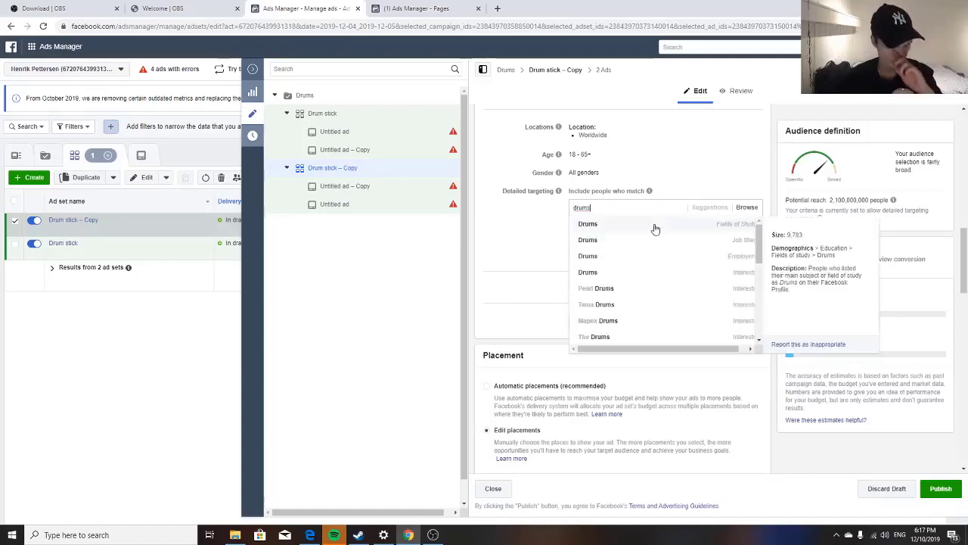
{"action": "left_click", "coordinate": [656, 224]}
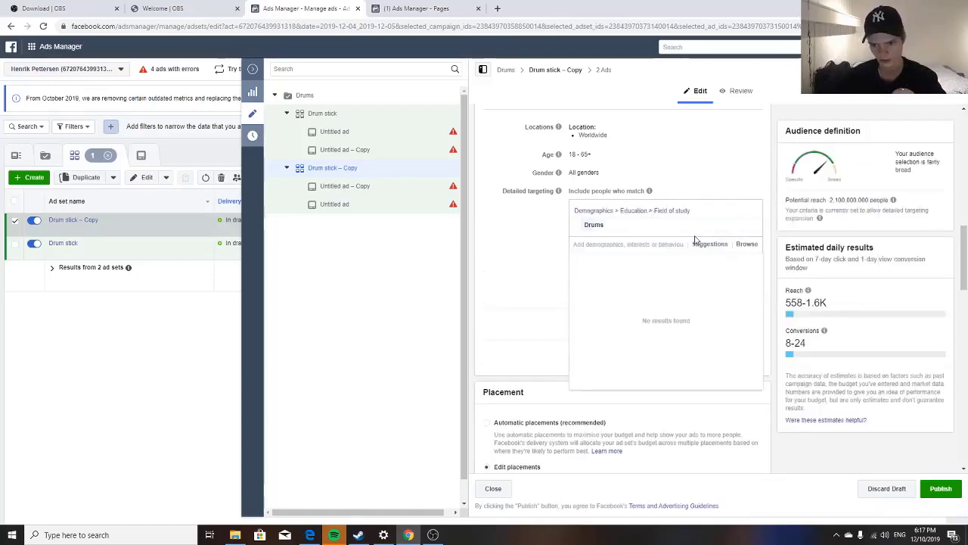
{"action": "left_click", "coordinate": [742, 227]}
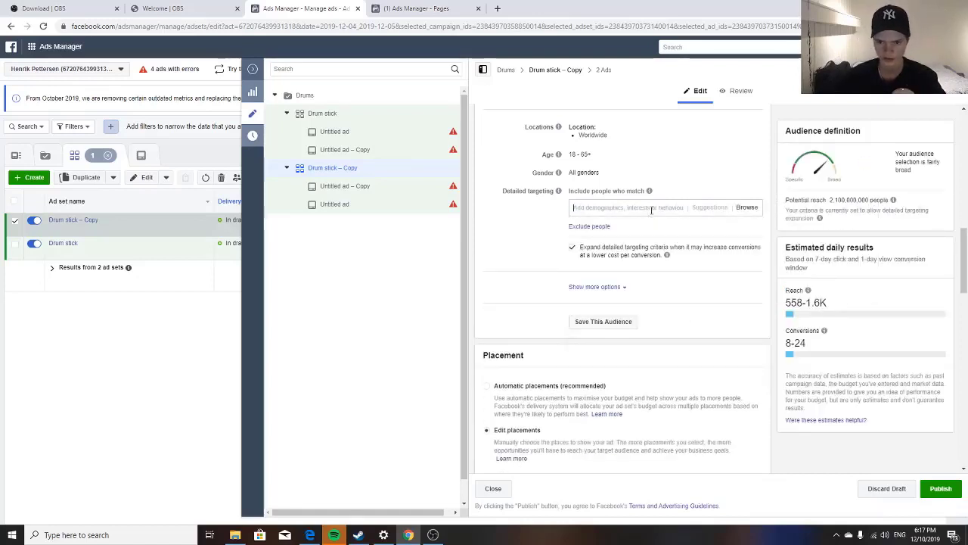
{"action": "left_click", "coordinate": [650, 210]}
{"action": "type", "text": "drums"}
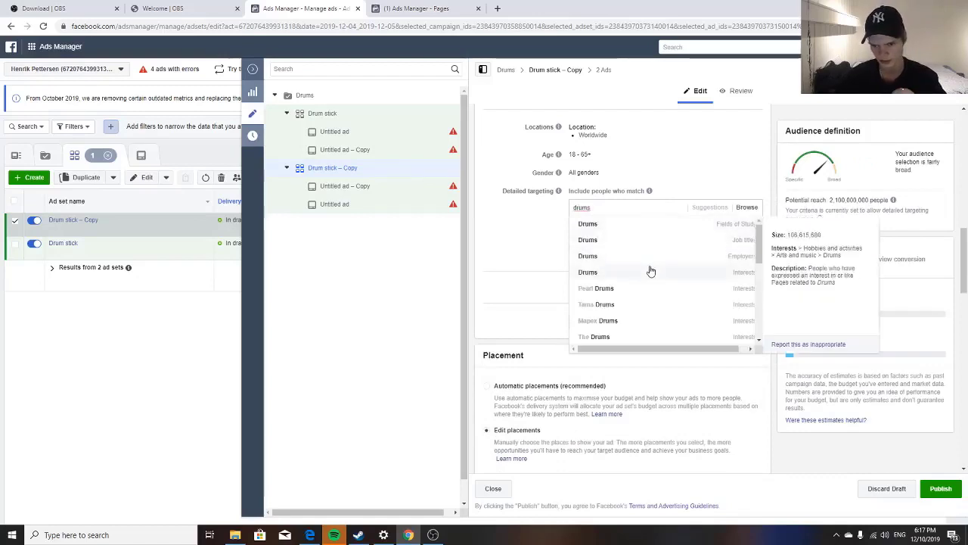
{"action": "left_click", "coordinate": [649, 270]}
{"action": "left_click_drag", "start_coordinate": [627, 220], "coordinate": [570, 234]}
{"action": "scroll", "coordinate": [556, 236], "scroll_direction": "up", "scroll_amount": 10}
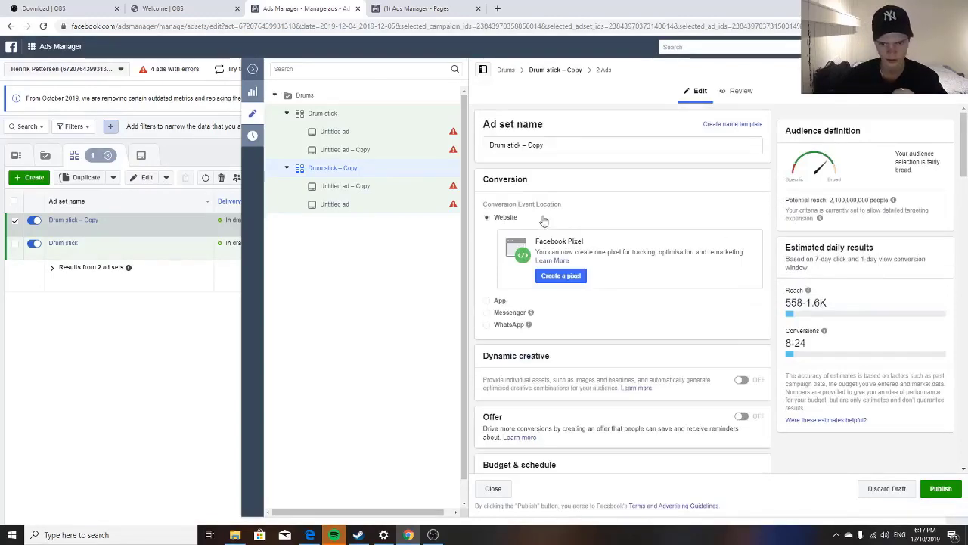
Step: Rename the copy to 'Drums' and close the ad set editor
{"action": "triple_click", "coordinate": [583, 145]}
{"action": "key", "text": "ctrl+v"}
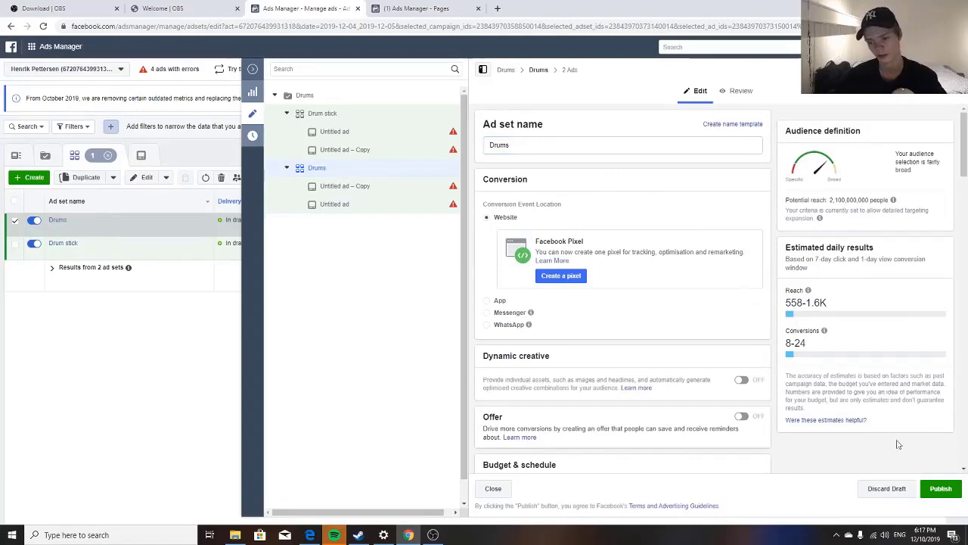
{"action": "left_click", "coordinate": [951, 486]}
{"action": "left_click", "coordinate": [127, 257]}
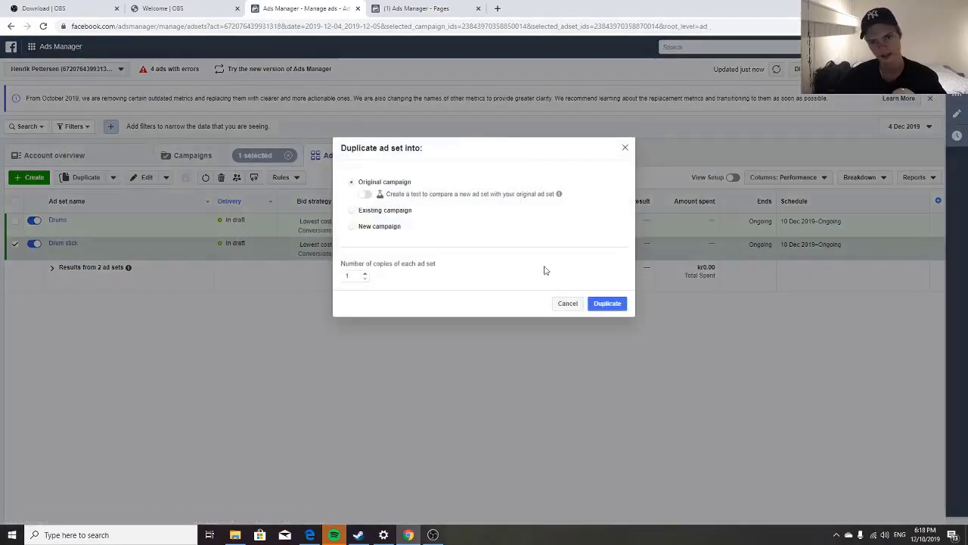
Step: Duplicate Drum stick again and swap its Drum stick interest for the suggested Drummer interest
{"action": "left_click", "coordinate": [607, 303]}
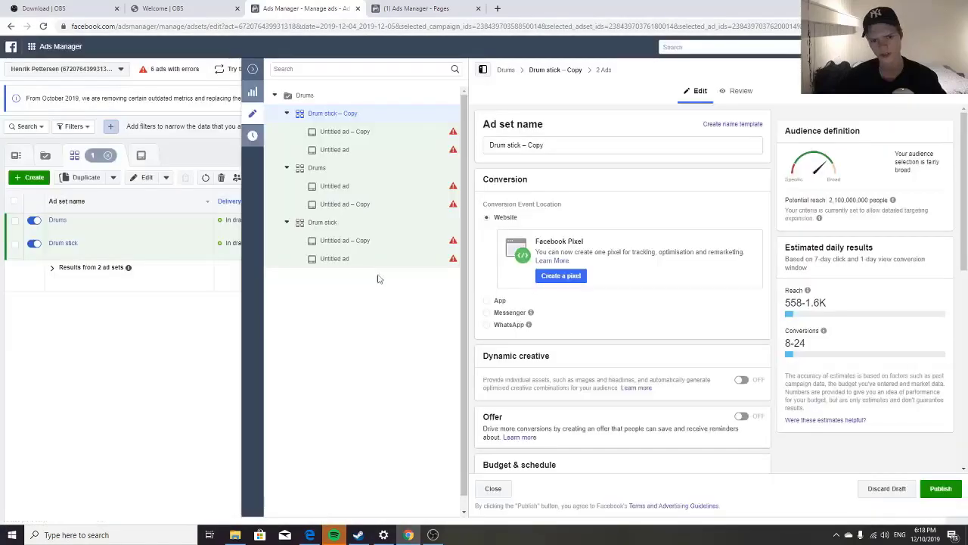
{"action": "scroll", "coordinate": [529, 296], "scroll_direction": "down", "scroll_amount": 10}
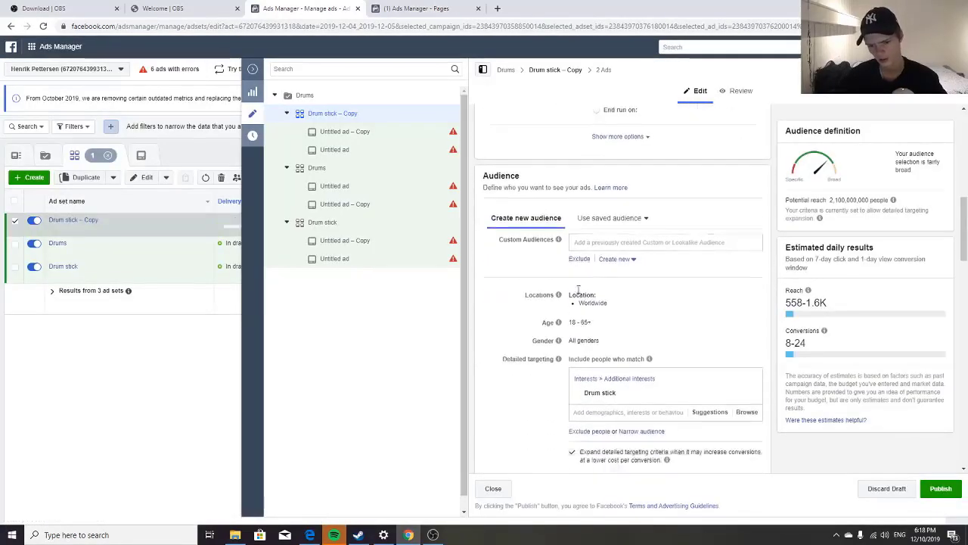
{"action": "left_click", "coordinate": [710, 294]}
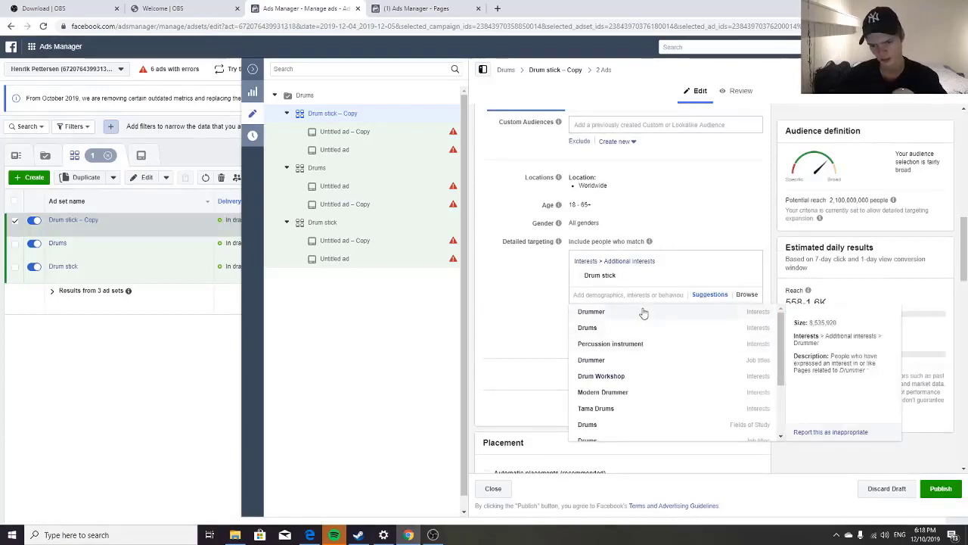
{"action": "scroll", "coordinate": [653, 378], "scroll_direction": "down", "scroll_amount": 2}
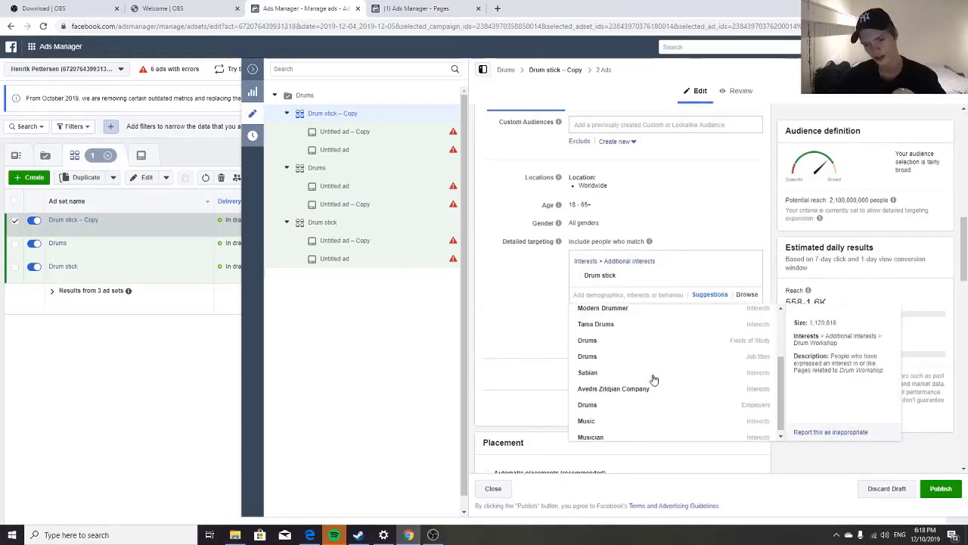
{"action": "scroll", "coordinate": [653, 378], "scroll_direction": "down", "scroll_amount": 1}
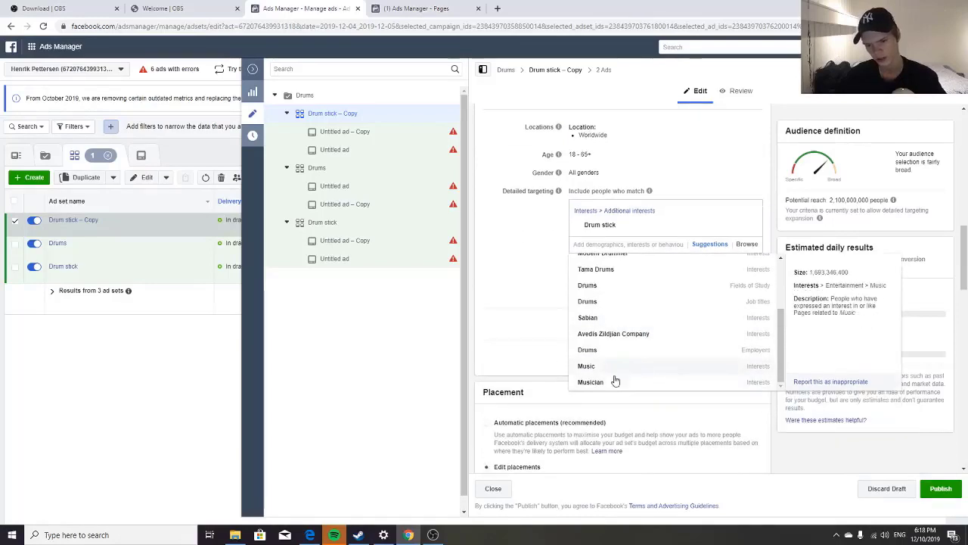
{"action": "scroll", "coordinate": [633, 378], "scroll_direction": "up", "scroll_amount": 1}
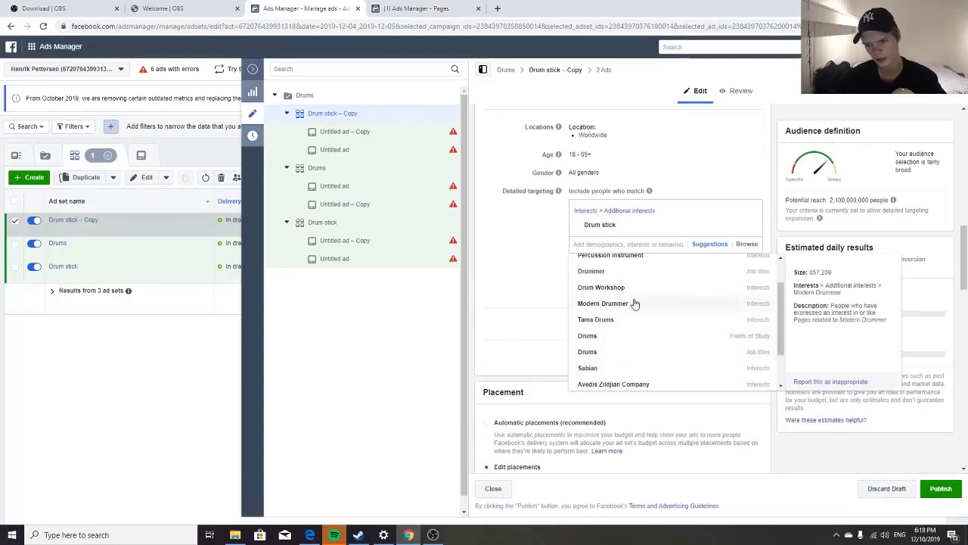
{"action": "scroll", "coordinate": [634, 304], "scroll_direction": "up", "scroll_amount": 1}
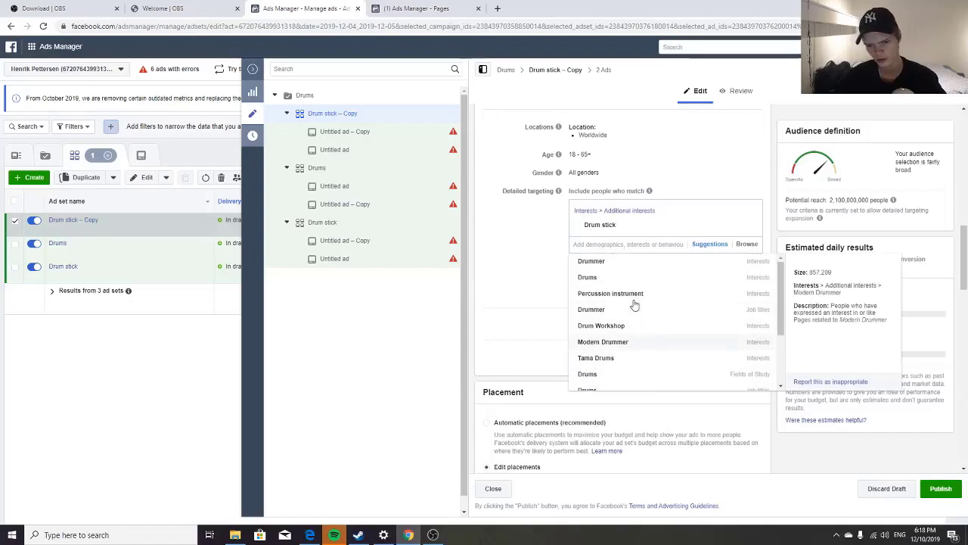
{"action": "left_click", "coordinate": [639, 260]}
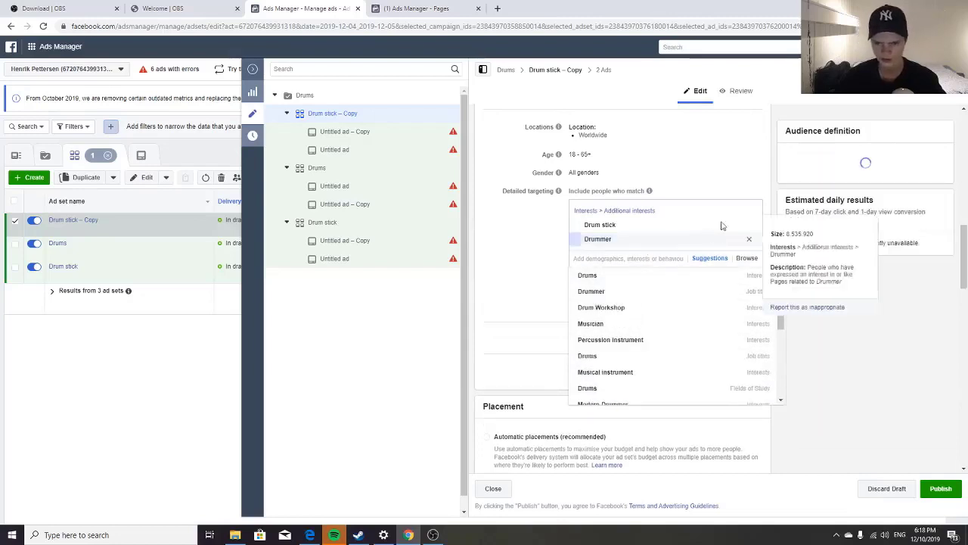
{"action": "left_click", "coordinate": [749, 225]}
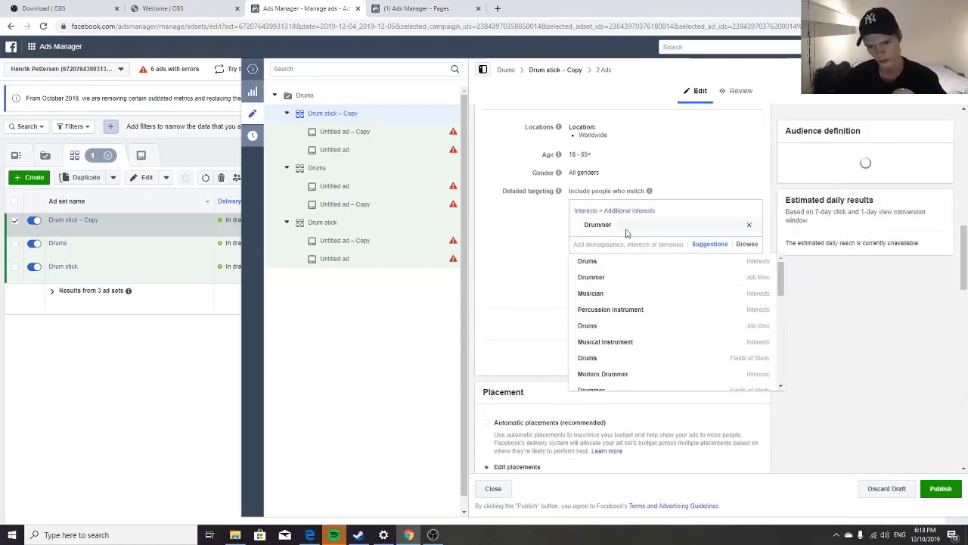
{"action": "left_click", "coordinate": [550, 233]}
Step: Rename the copy to 'Drummer' and close the ad set editor
{"action": "scroll", "coordinate": [549, 233], "scroll_direction": "up", "scroll_amount": 10}
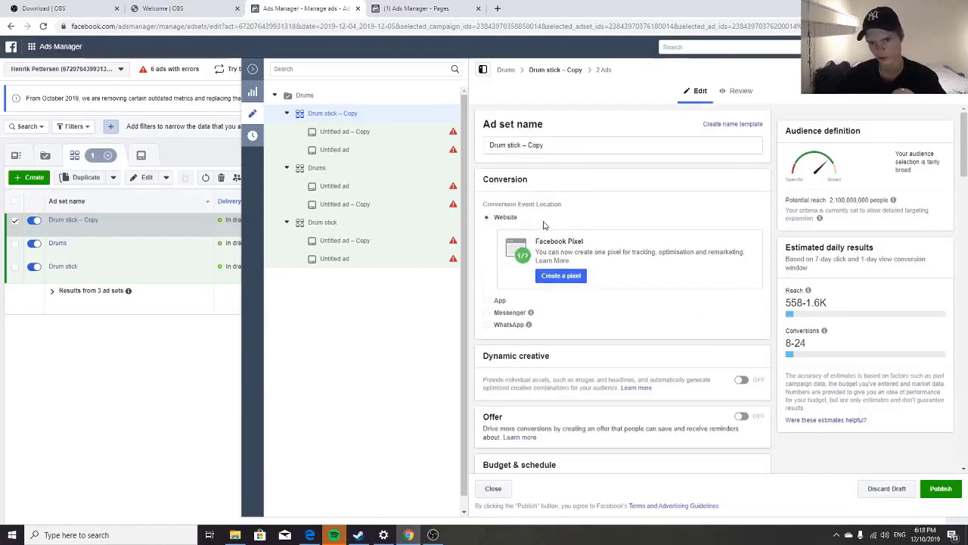
{"action": "left_click", "coordinate": [569, 145]}
{"action": "key", "text": "ctrl+a"}
{"action": "type", "text": "Drummer"}
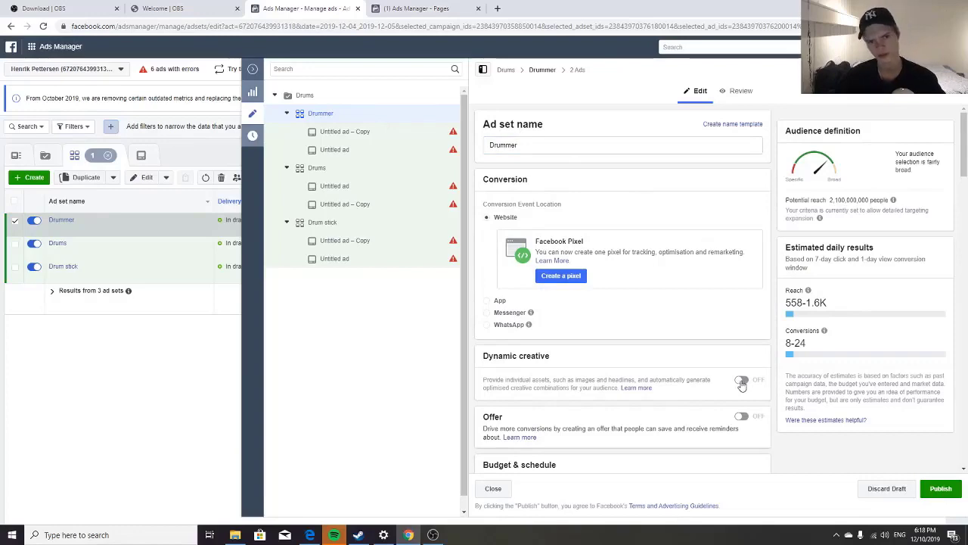
{"action": "left_click", "coordinate": [253, 69]}
Step: Duplicate the Drum stick ad set once more
{"action": "left_click", "coordinate": [130, 276]}
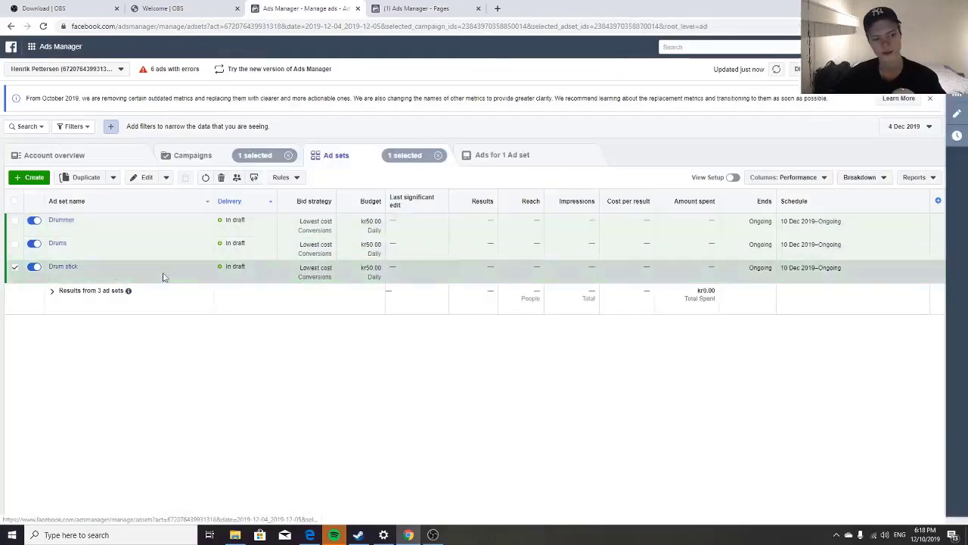
{"action": "left_click", "coordinate": [606, 303]}
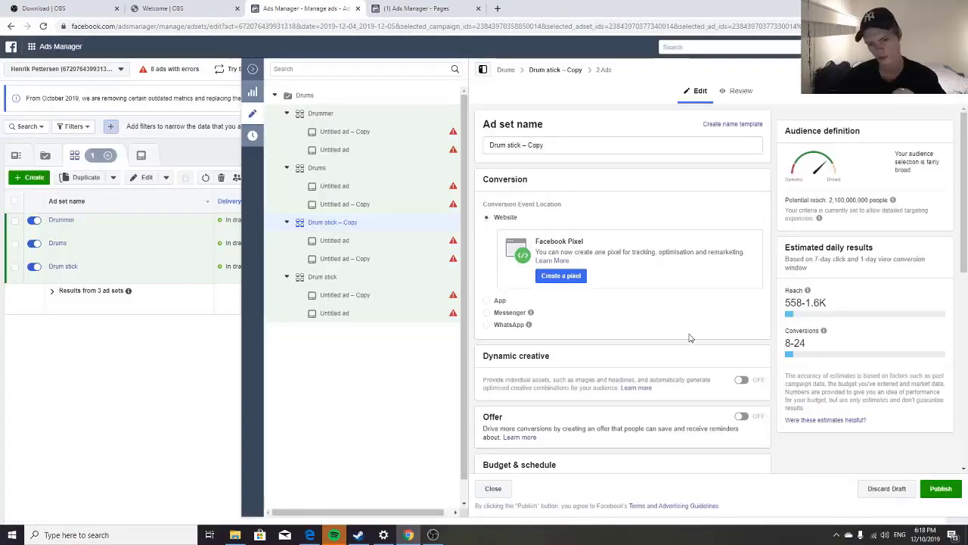
{"action": "scroll", "coordinate": [683, 335], "scroll_direction": "down", "scroll_amount": 10}
{"action": "scroll", "coordinate": [671, 282], "scroll_direction": "up", "scroll_amount": 2}
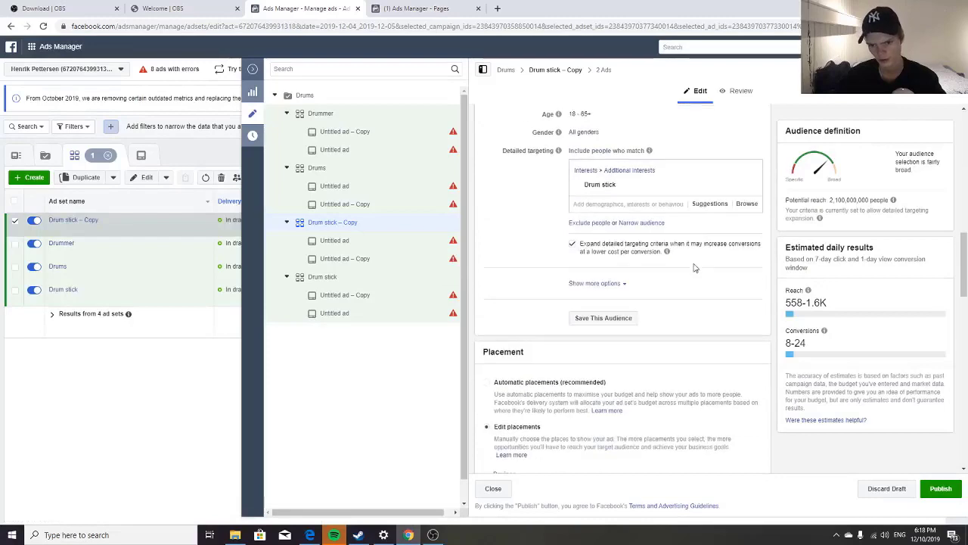
Step: Add Music, Drums and Pearl Drums to the copy's detailed targeting
{"action": "left_click", "coordinate": [647, 254]}
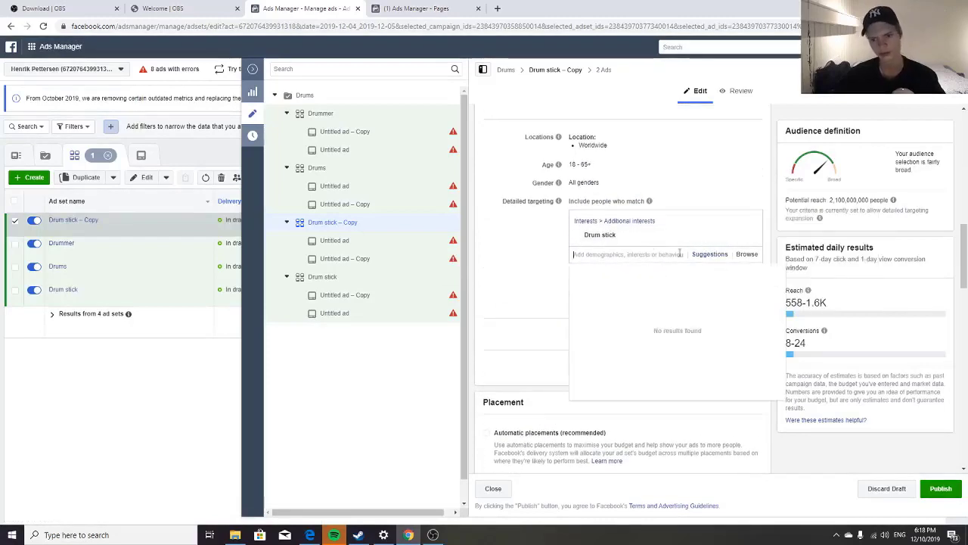
{"action": "scroll", "coordinate": [655, 313], "scroll_direction": "down", "scroll_amount": 2}
{"action": "scroll", "coordinate": [648, 302], "scroll_direction": "down", "scroll_amount": 1}
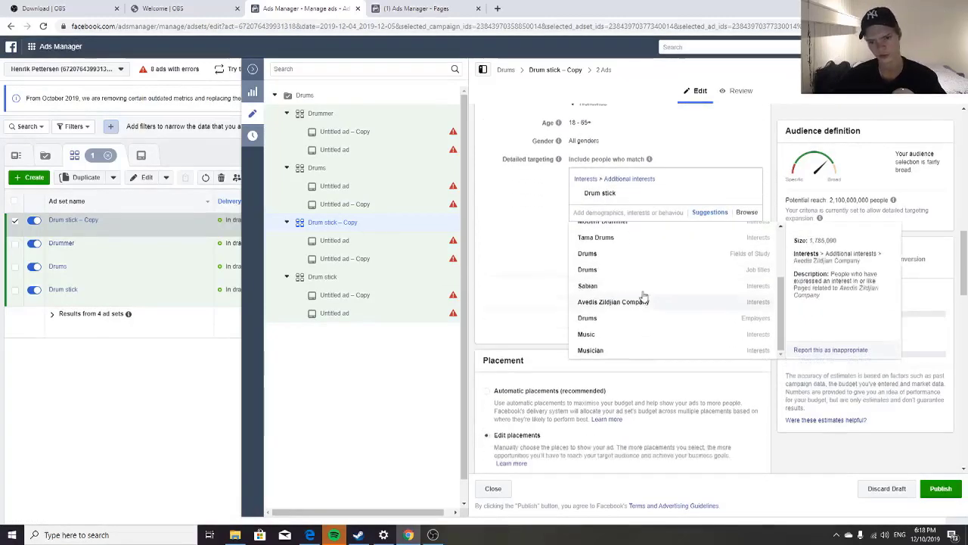
{"action": "left_click", "coordinate": [528, 233]}
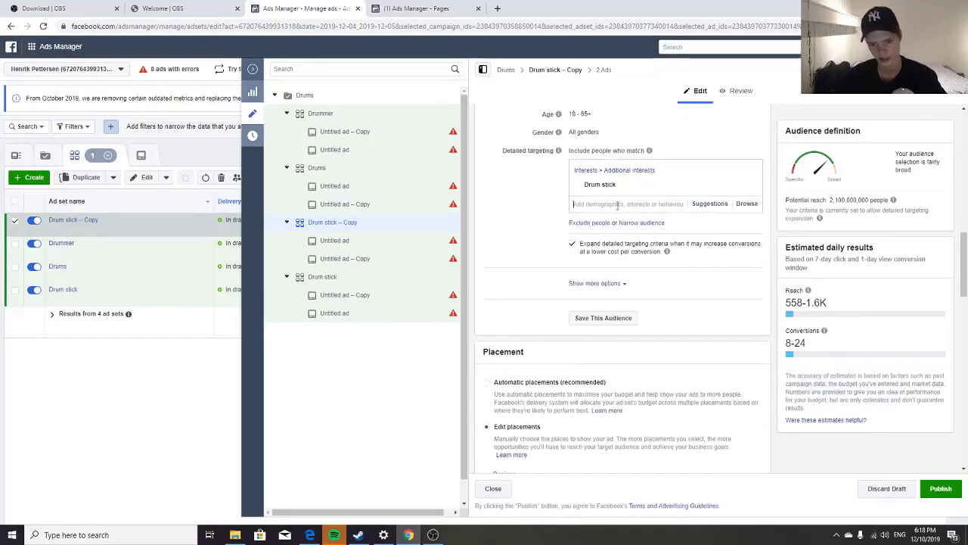
{"action": "type", "text": "music"}
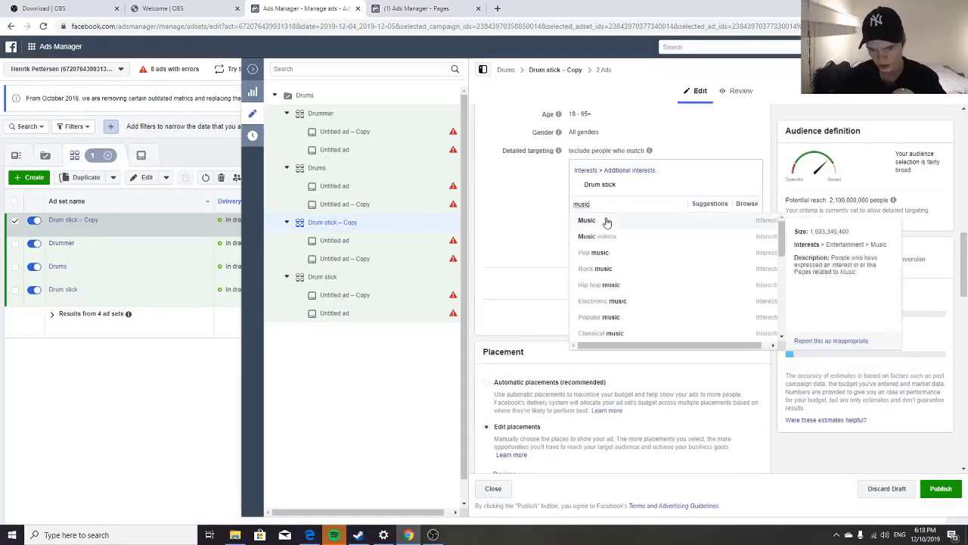
{"action": "left_click", "coordinate": [608, 218]}
{"action": "type", "text": "drums"}
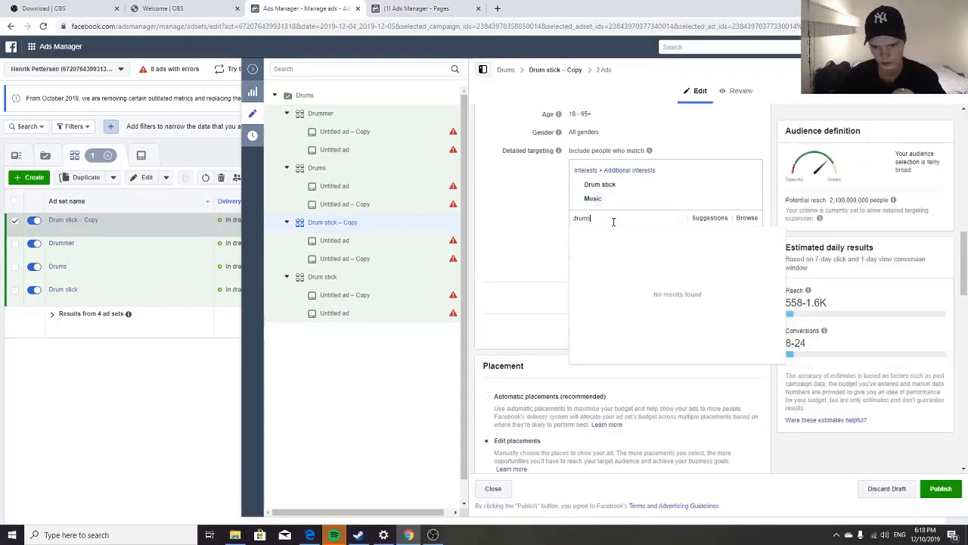
{"action": "left_click", "coordinate": [582, 234]}
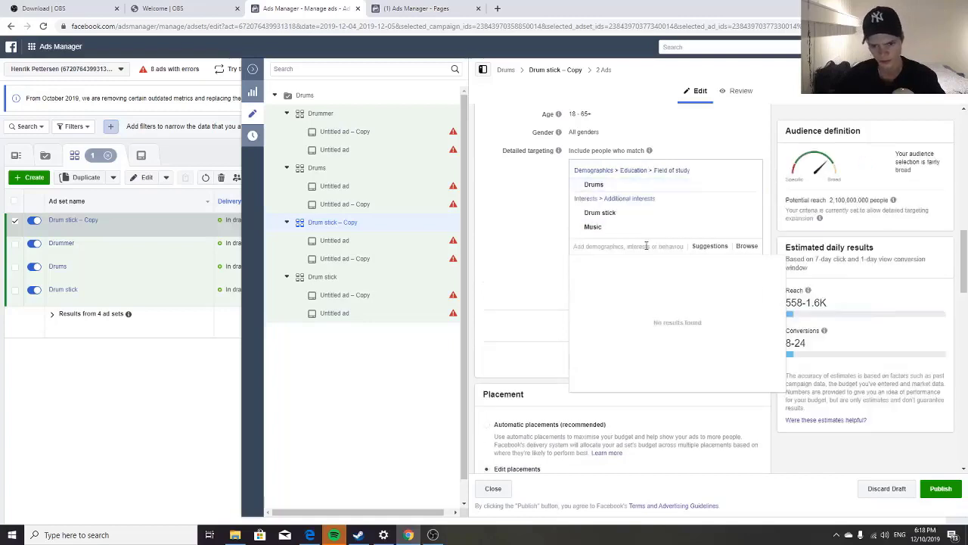
{"action": "type", "text": "drums"}
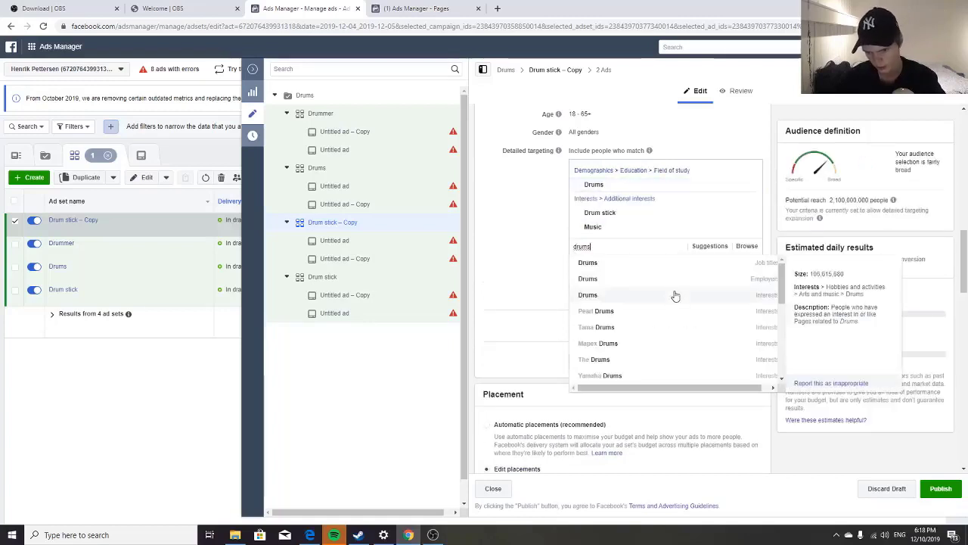
{"action": "left_click", "coordinate": [681, 304]}
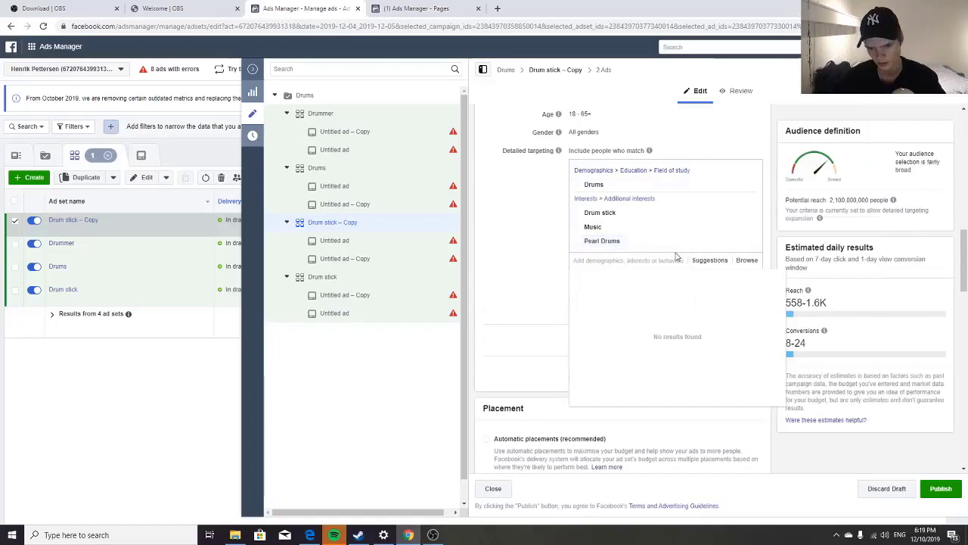
{"action": "left_click", "coordinate": [539, 255]}
Step: Add Livemusic from the suggested interests list
{"action": "left_click", "coordinate": [699, 265]}
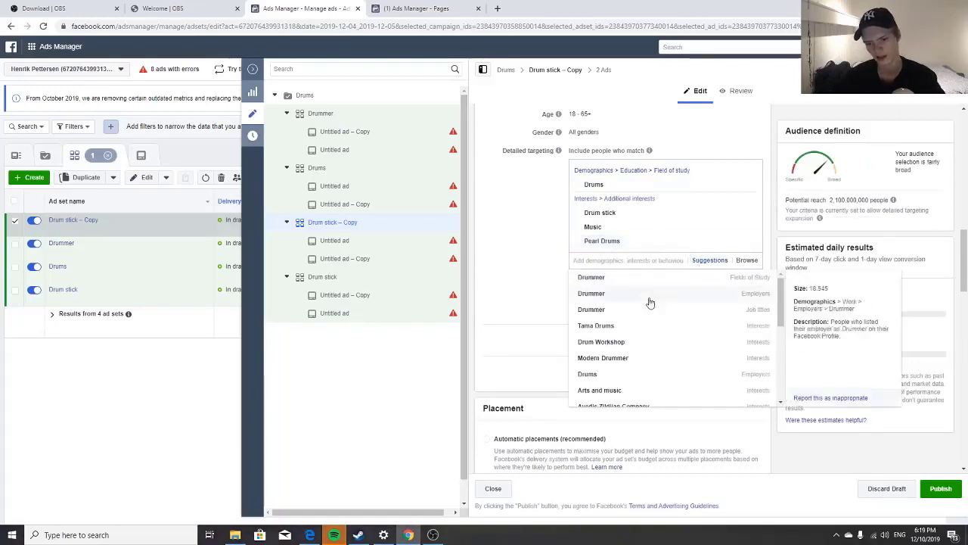
{"action": "scroll", "coordinate": [635, 340], "scroll_direction": "down", "scroll_amount": 1}
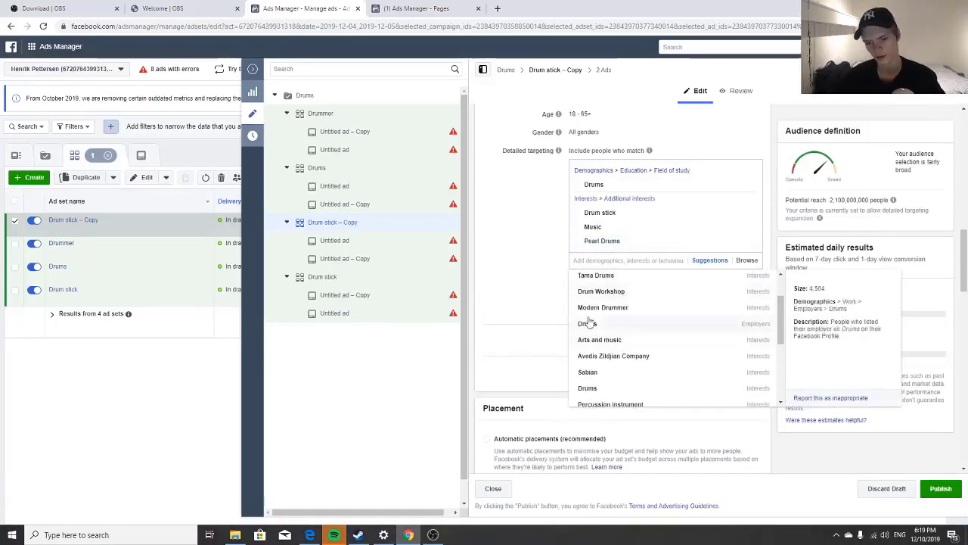
{"action": "left_click", "coordinate": [562, 304]}
{"action": "left_click", "coordinate": [700, 262]}
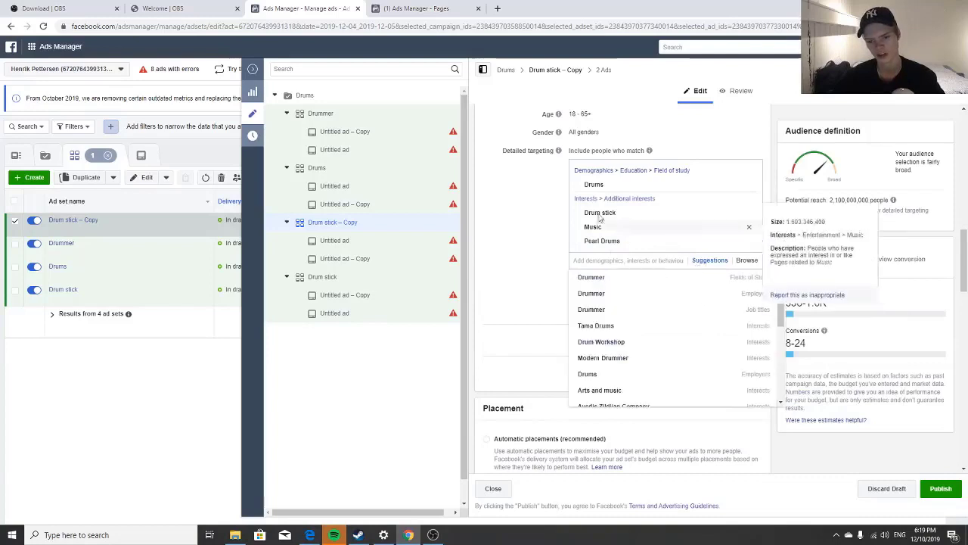
{"action": "scroll", "coordinate": [637, 320], "scroll_direction": "down", "scroll_amount": 1}
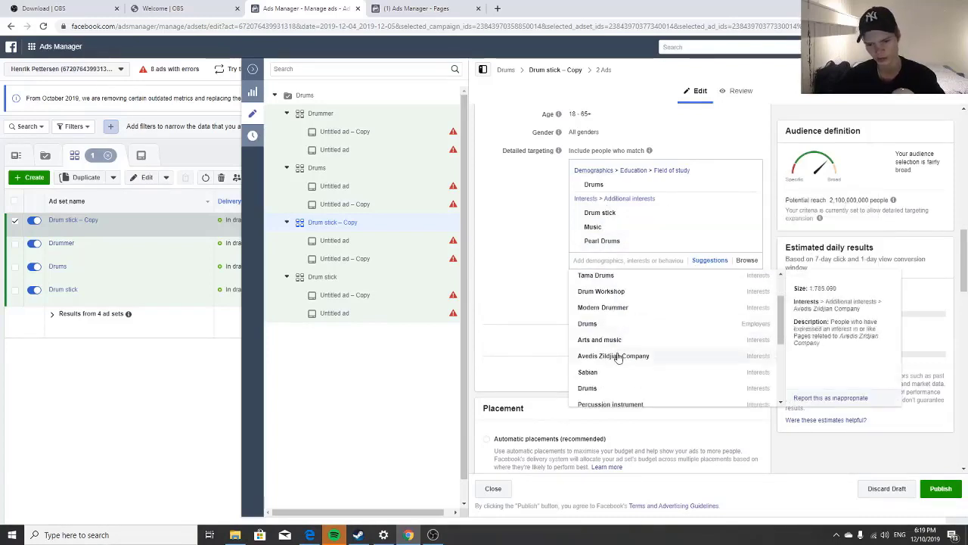
{"action": "scroll", "coordinate": [617, 353], "scroll_direction": "down", "scroll_amount": 1}
{"action": "scroll", "coordinate": [617, 353], "scroll_direction": "down", "scroll_amount": 4}
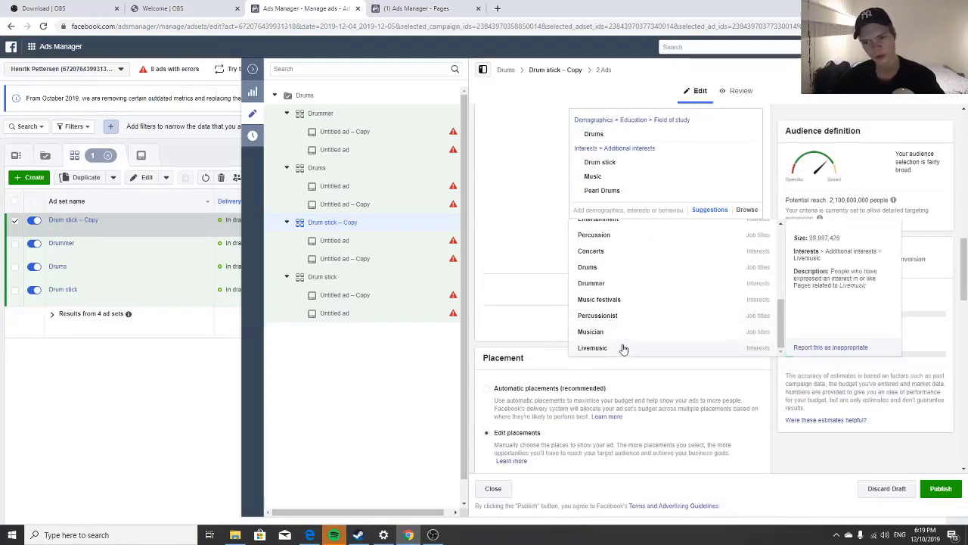
{"action": "left_click", "coordinate": [624, 346]}
{"action": "left_click", "coordinate": [526, 282]}
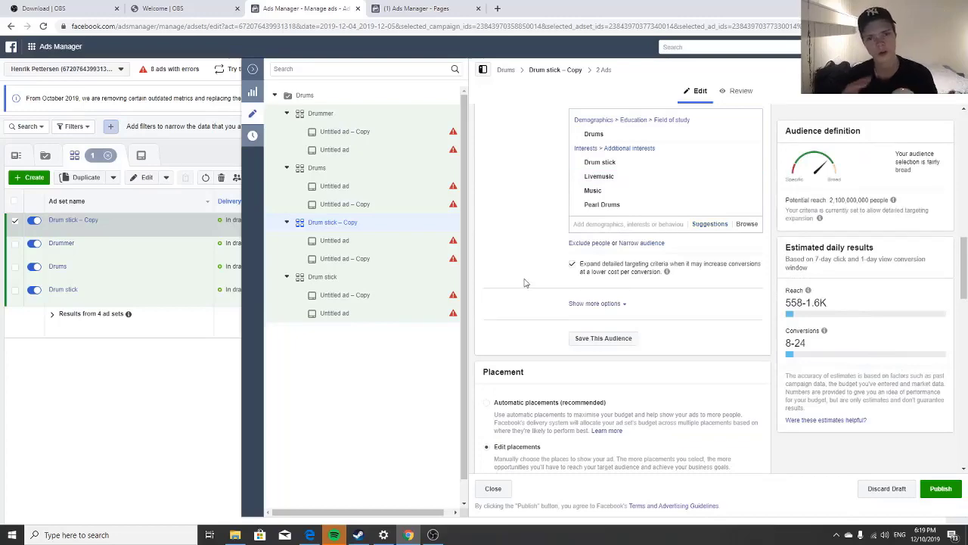
Step: Rename the copy to 'Live music' and close the ad set editor
{"action": "scroll", "coordinate": [519, 307], "scroll_direction": "up", "scroll_amount": 10}
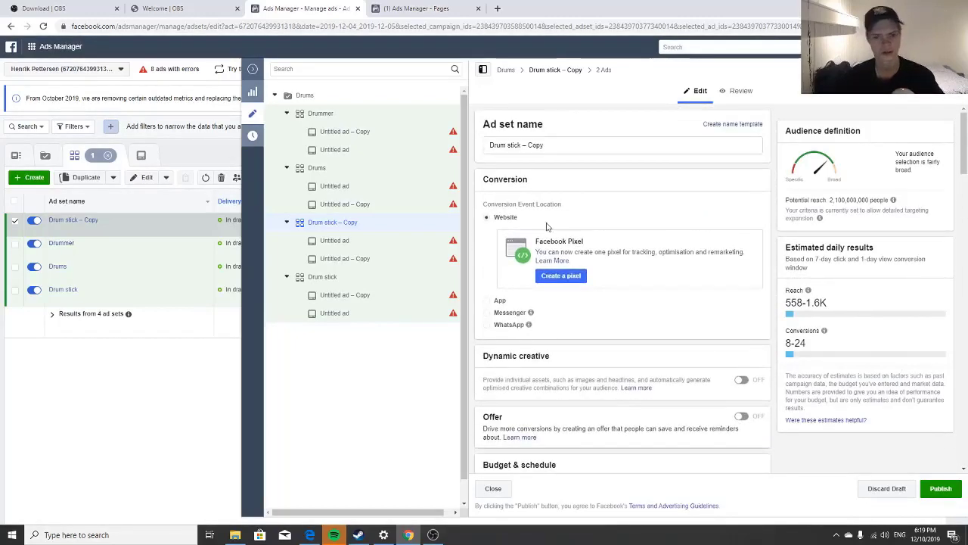
{"action": "left_click", "coordinate": [585, 143]}
{"action": "key", "text": "ctrl+a"}
{"action": "type", "text": "Live mus"}
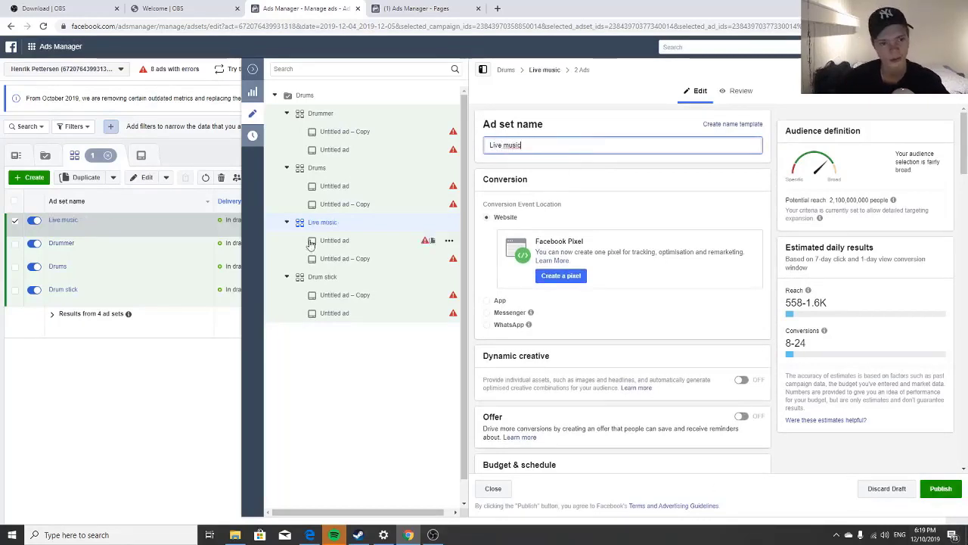
{"action": "left_click", "coordinate": [253, 68]}
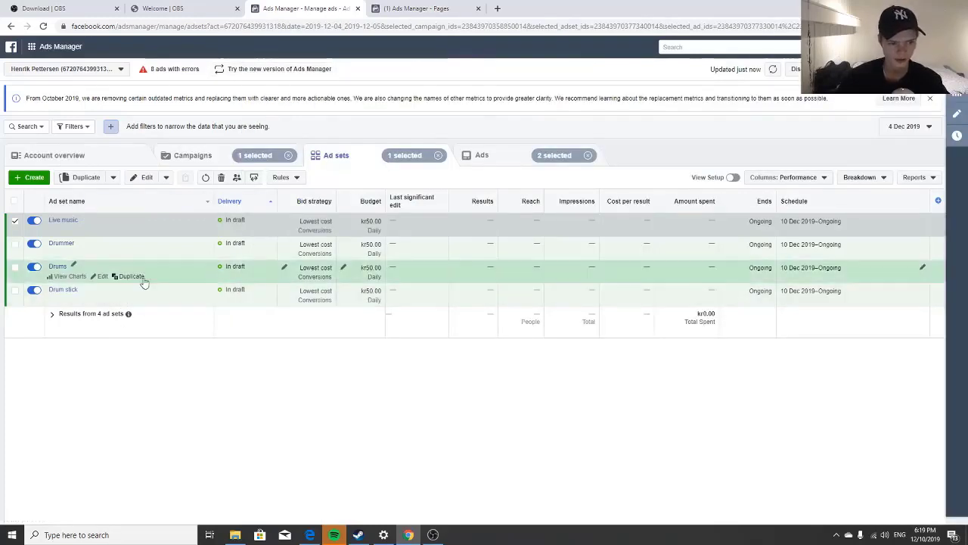
{"action": "left_click", "coordinate": [189, 156]}
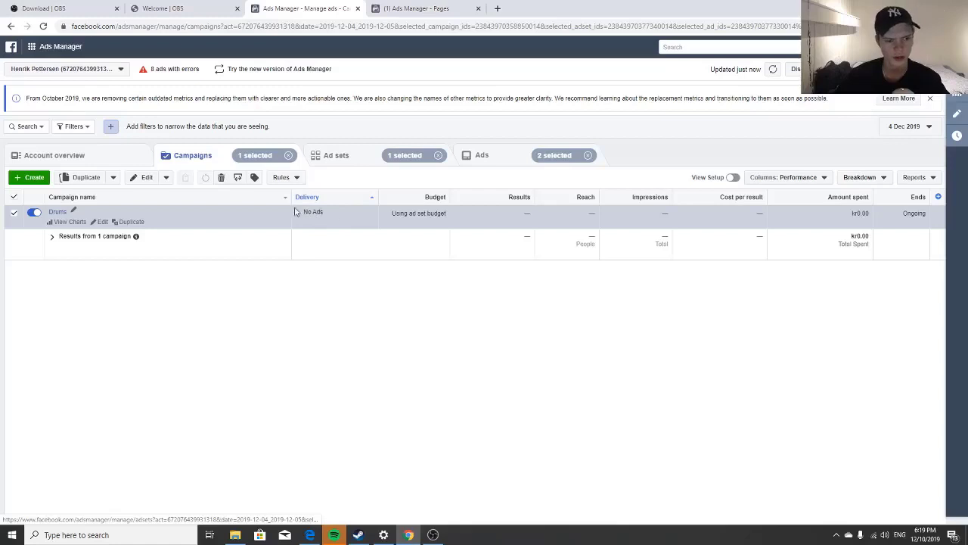
{"action": "left_click", "coordinate": [350, 159]}
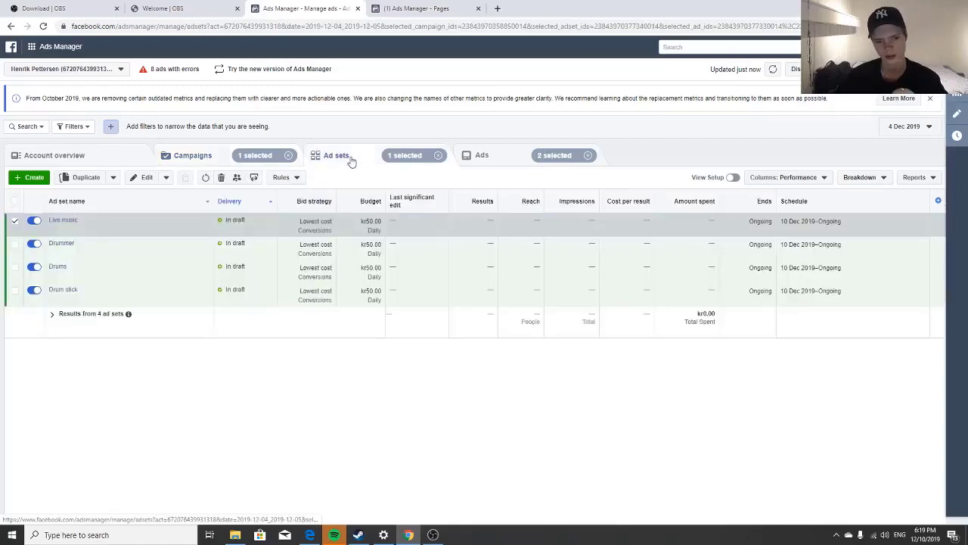
{"action": "left_click", "coordinate": [263, 155]}
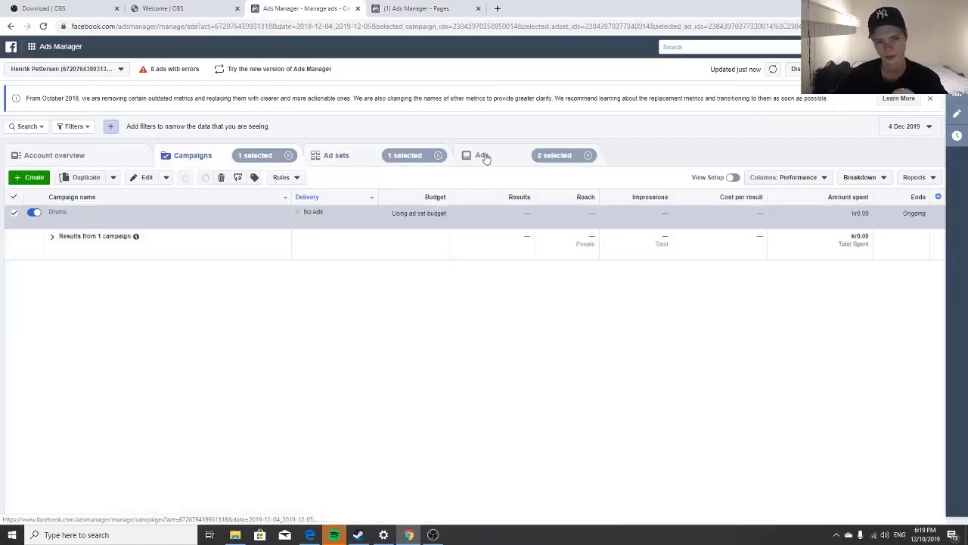
{"action": "left_click", "coordinate": [481, 155]}
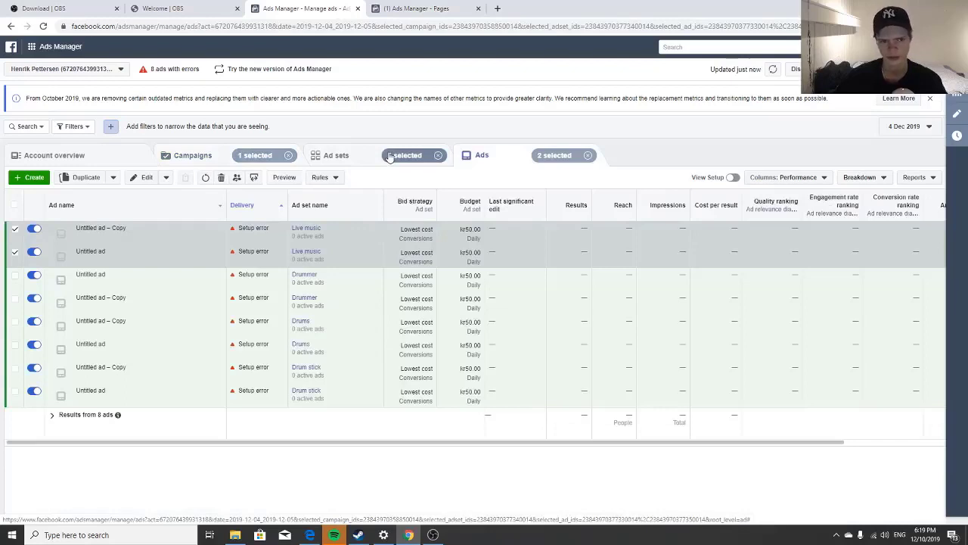
{"action": "left_click", "coordinate": [338, 157]}
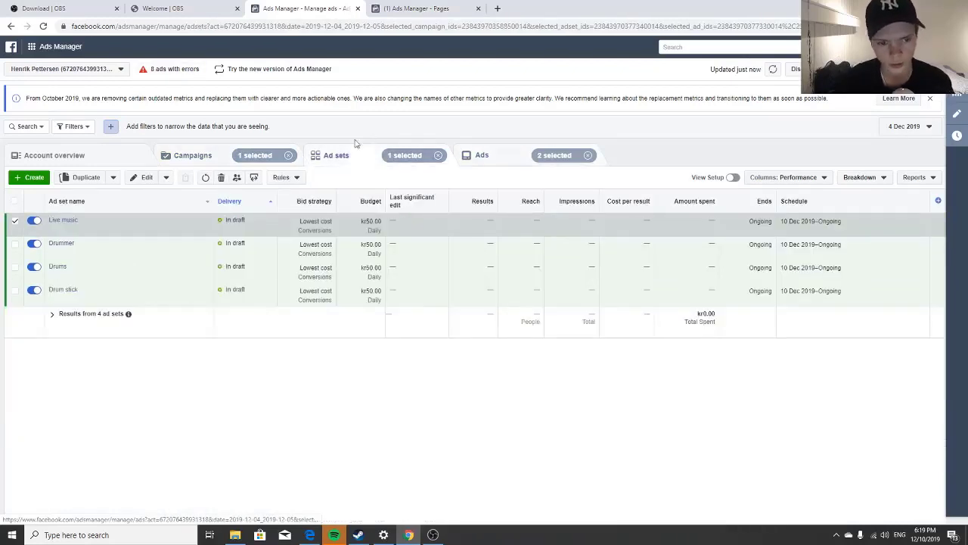